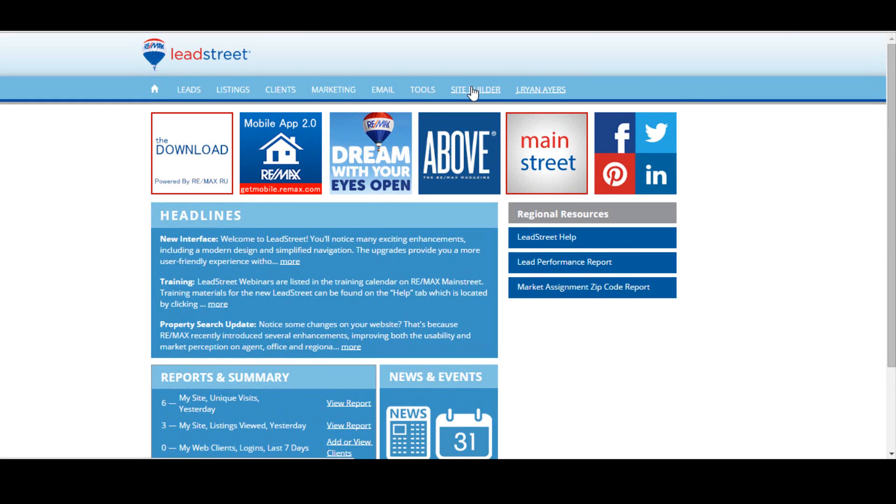
- Open the Site Builder's design templates and preview Template 6 and Template 10
{"action": "left_click", "coordinate": [472, 91]}
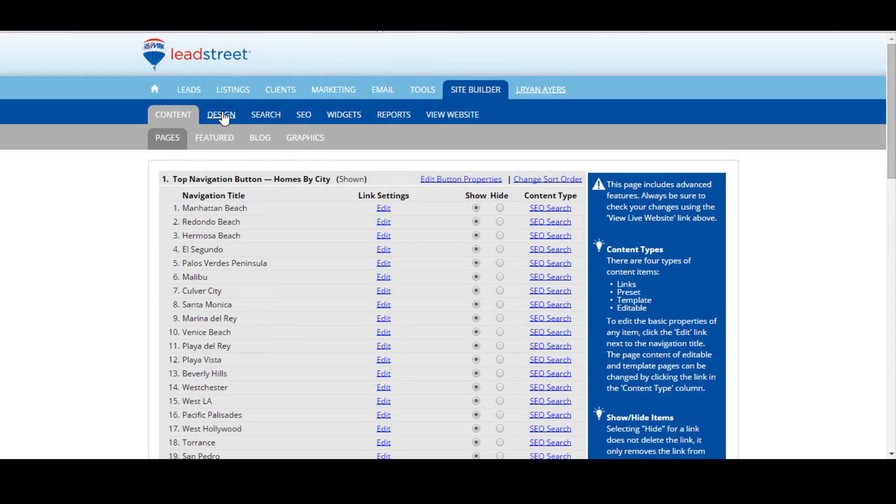
{"action": "left_click", "coordinate": [223, 114]}
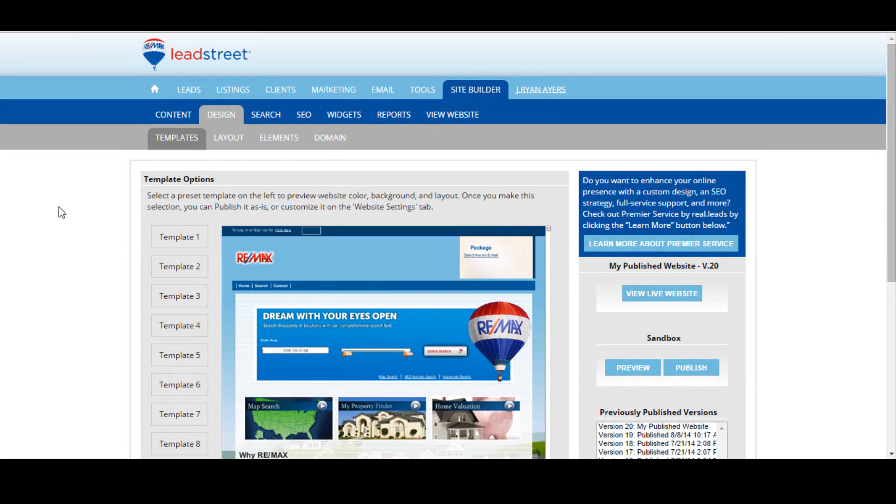
{"action": "scroll", "coordinate": [61, 212], "scroll_direction": "down", "scroll_amount": 6}
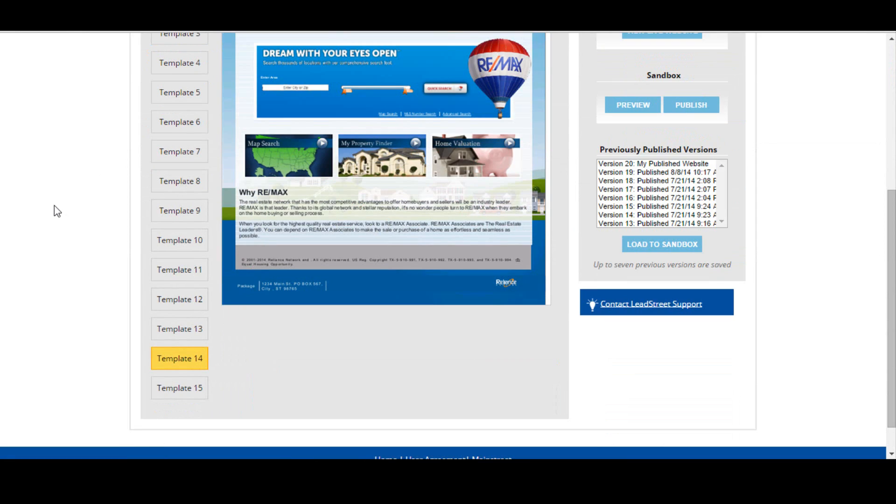
{"action": "left_click", "coordinate": [182, 127]}
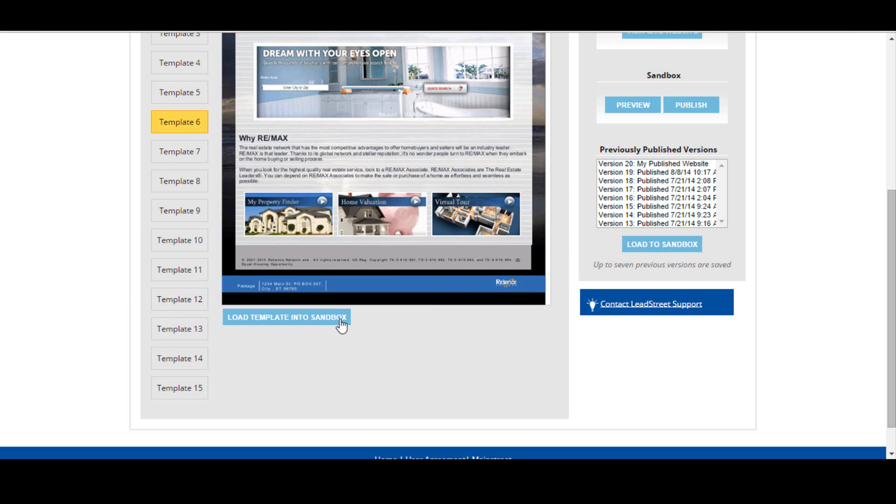
{"action": "left_click", "coordinate": [181, 245]}
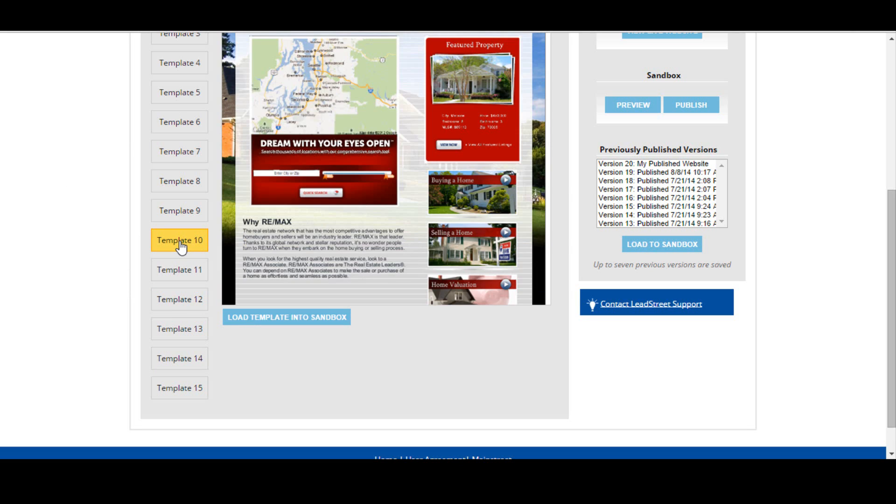
- Load Template 11 into the sandbox, overwriting the changes already saved there
{"action": "left_click", "coordinate": [176, 266]}
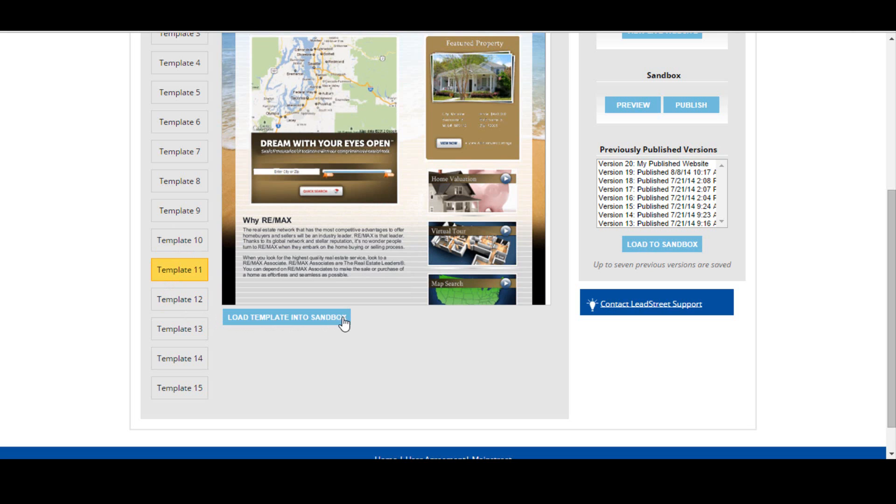
{"action": "left_click", "coordinate": [301, 321]}
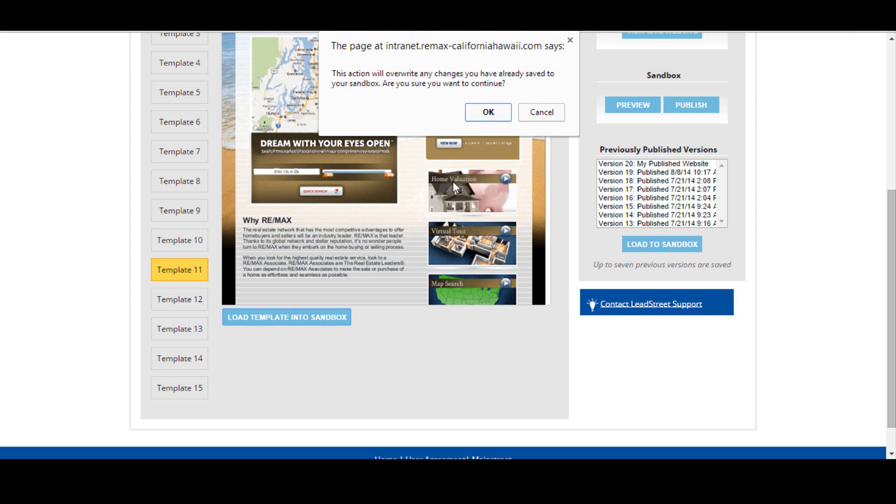
{"action": "left_click", "coordinate": [493, 114]}
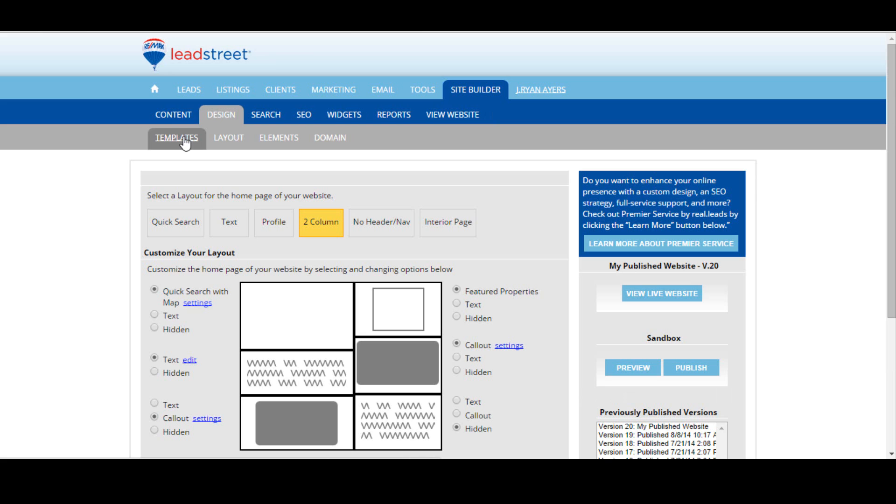
- Return to the design templates, preview the sandbox website and leave the preview without publishing
{"action": "left_click", "coordinate": [184, 141]}
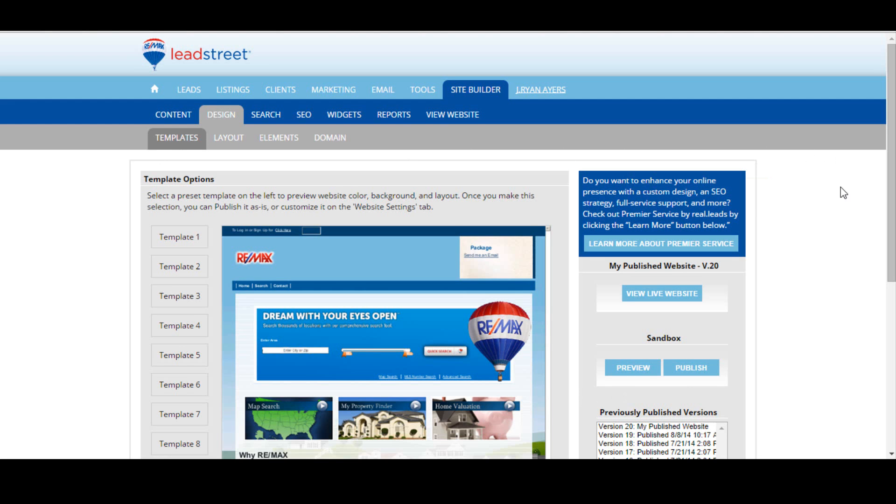
{"action": "scroll", "coordinate": [842, 192], "scroll_direction": "down", "scroll_amount": 1}
{"action": "scroll", "coordinate": [842, 192], "scroll_direction": "down", "scroll_amount": 1}
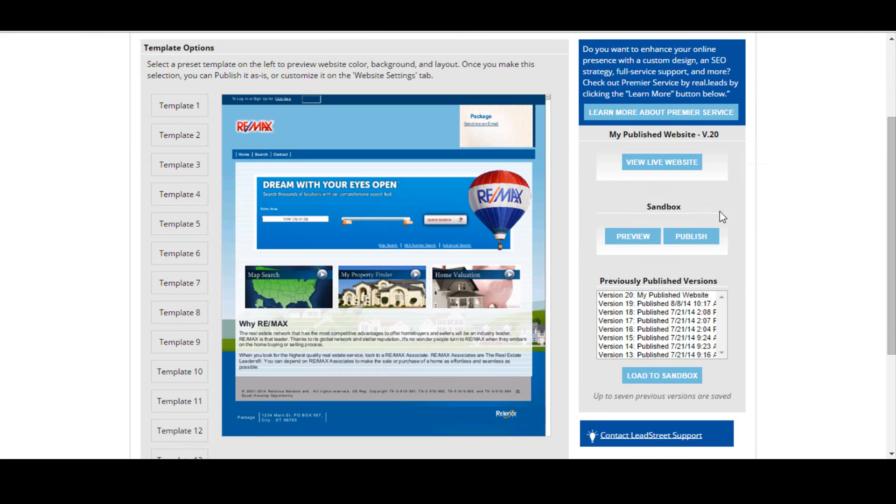
{"action": "left_click", "coordinate": [628, 237]}
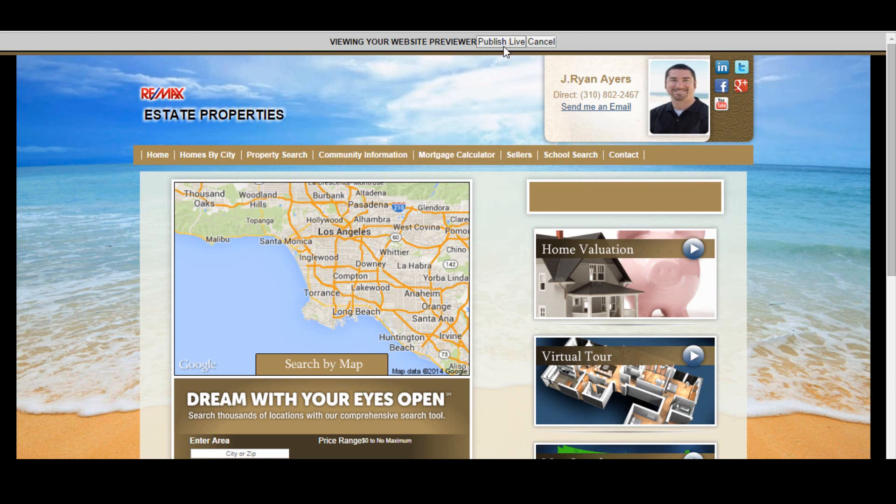
{"action": "left_click", "coordinate": [541, 42]}
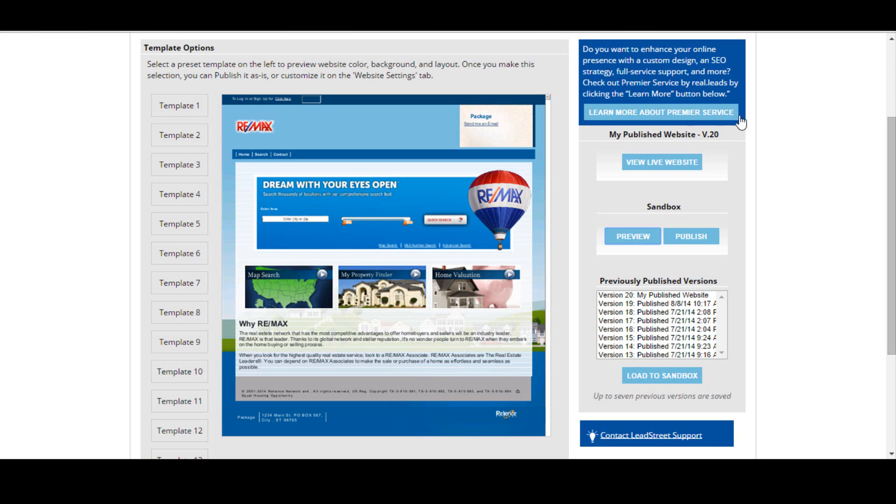
- Browse the previously published versions from Version 20 down to Version 13 and select Version 17
{"action": "scroll", "coordinate": [829, 222], "scroll_direction": "down", "scroll_amount": 2}
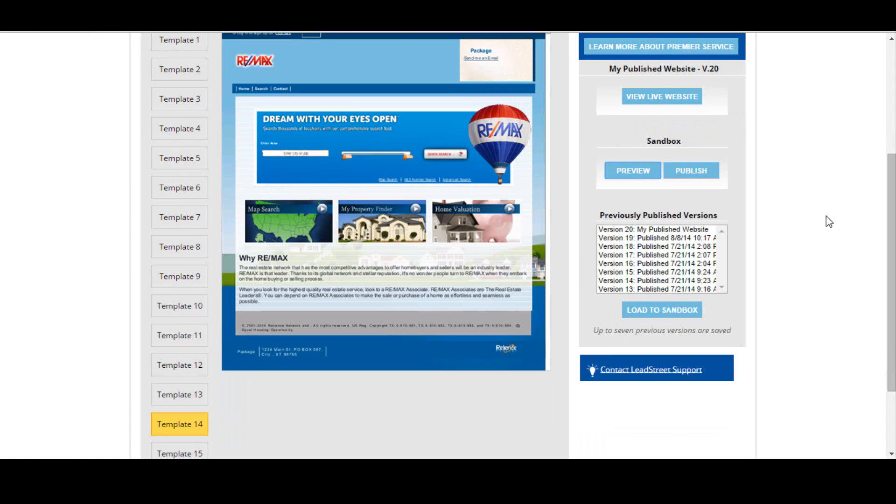
{"action": "left_click", "coordinate": [694, 229]}
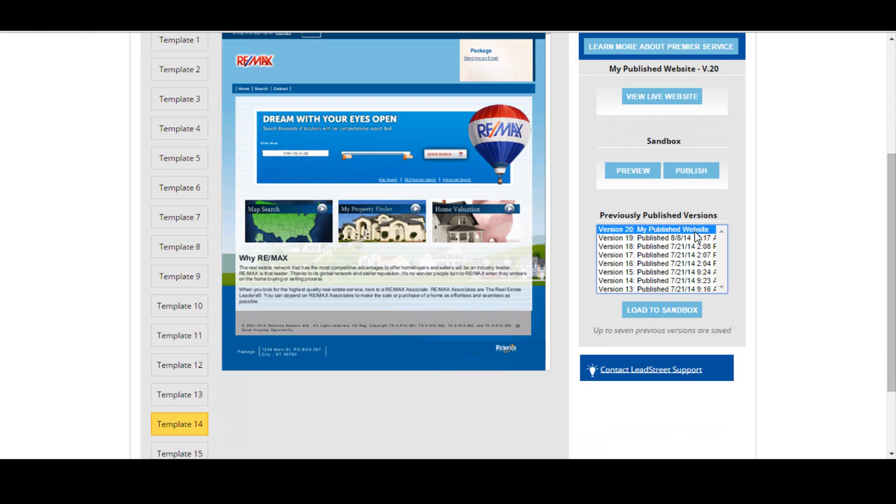
{"action": "left_click", "coordinate": [697, 239]}
{"action": "left_click", "coordinate": [694, 247]}
{"action": "left_click", "coordinate": [694, 256]}
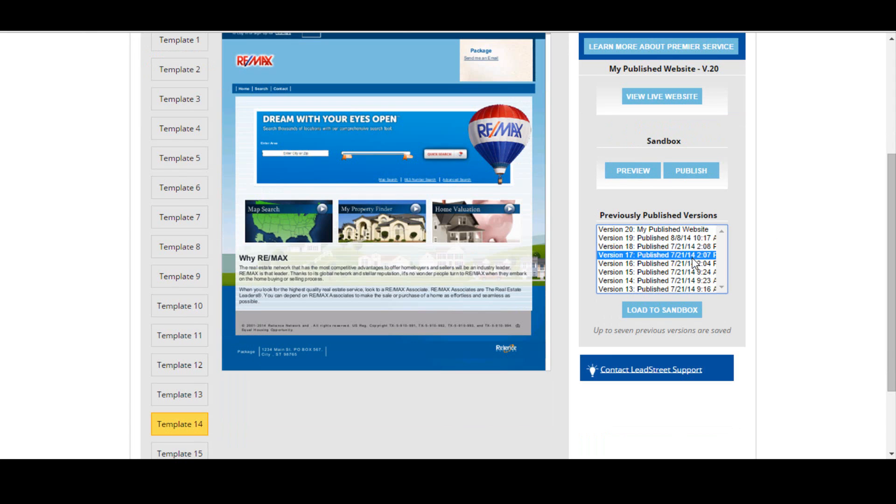
{"action": "left_click", "coordinate": [694, 264]}
{"action": "left_click_drag", "start_coordinate": [691, 268], "coordinate": [692, 287]}
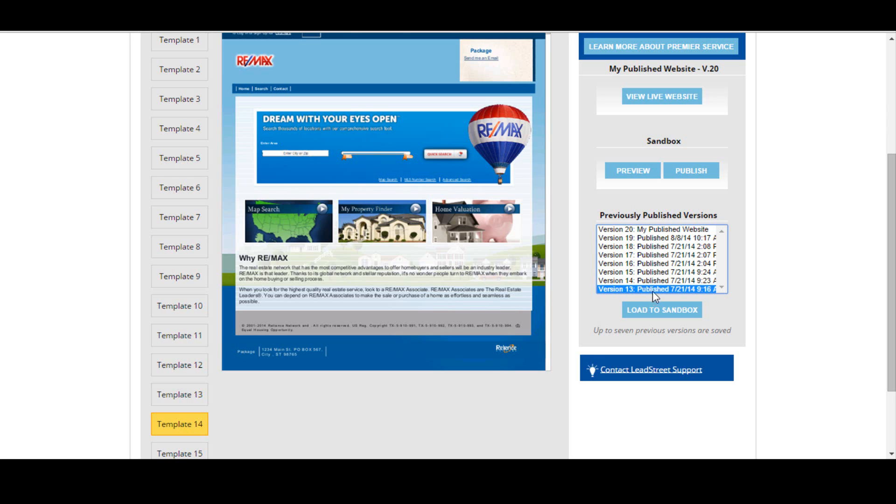
{"action": "left_click", "coordinate": [642, 256]}
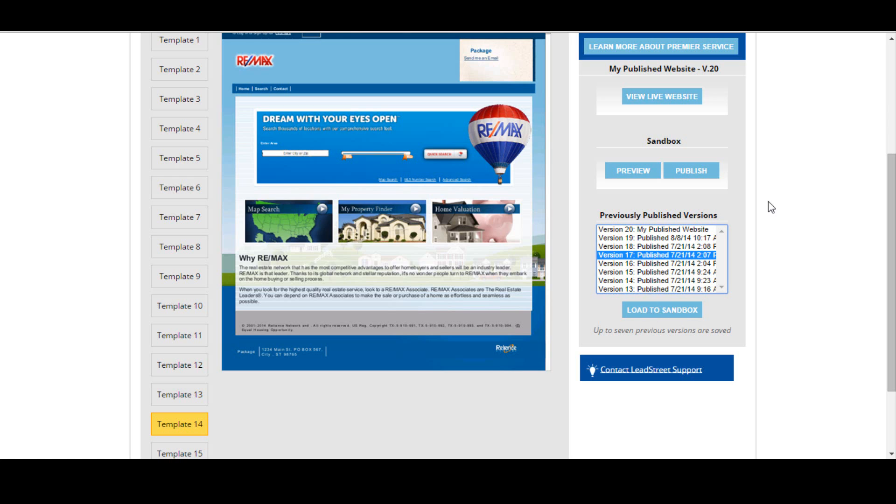
- View the live website and look over the header and search area of its home page
{"action": "left_click", "coordinate": [697, 172]}
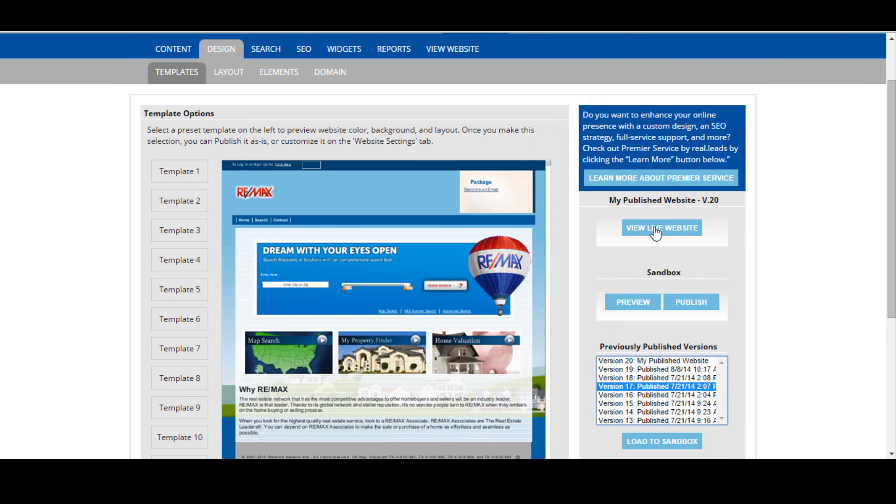
{"action": "scroll", "coordinate": [658, 231], "scroll_direction": "up", "scroll_amount": 2}
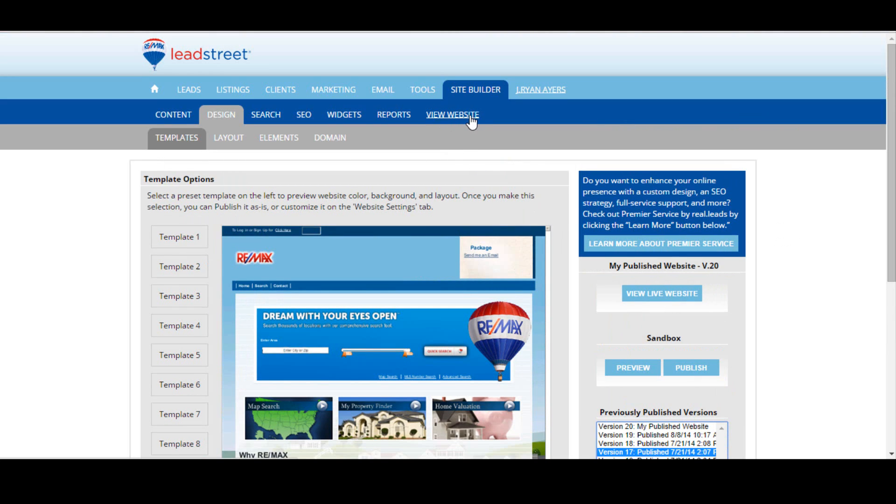
{"action": "left_click", "coordinate": [662, 293]}
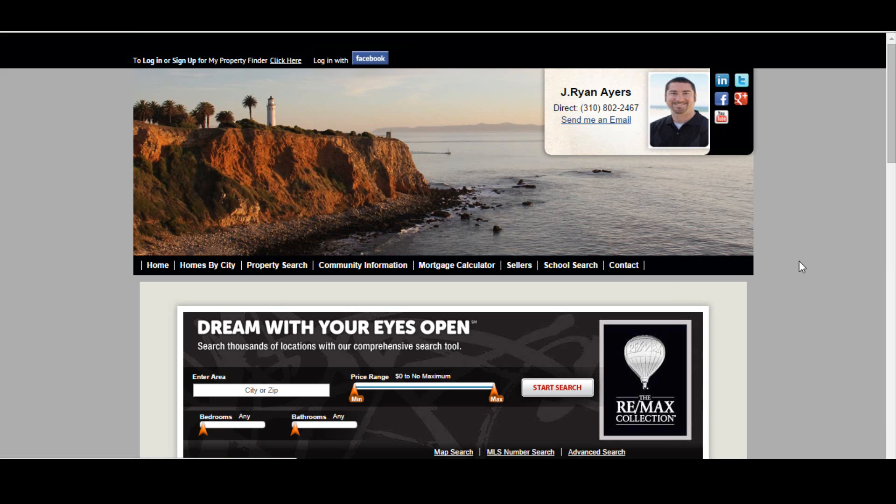
{"action": "scroll", "coordinate": [799, 262], "scroll_direction": "down", "scroll_amount": 2}
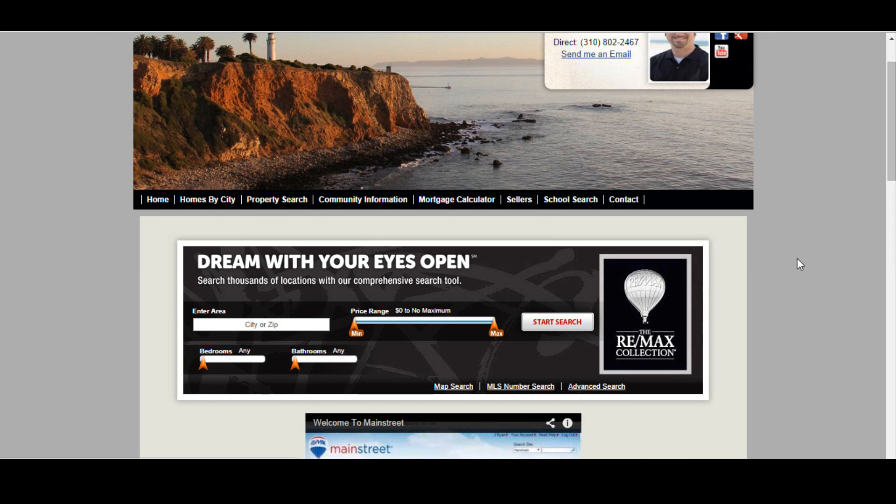
{"action": "scroll", "coordinate": [796, 259], "scroll_direction": "up", "scroll_amount": 2}
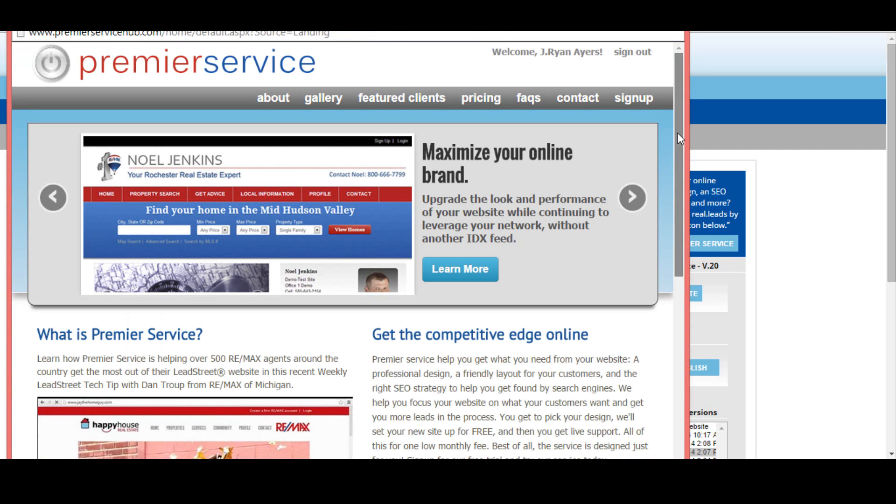
- Look through the Premier Service page as far as its sample websites and close it
{"action": "left_click_drag", "start_coordinate": [677, 133], "coordinate": [681, 359]}
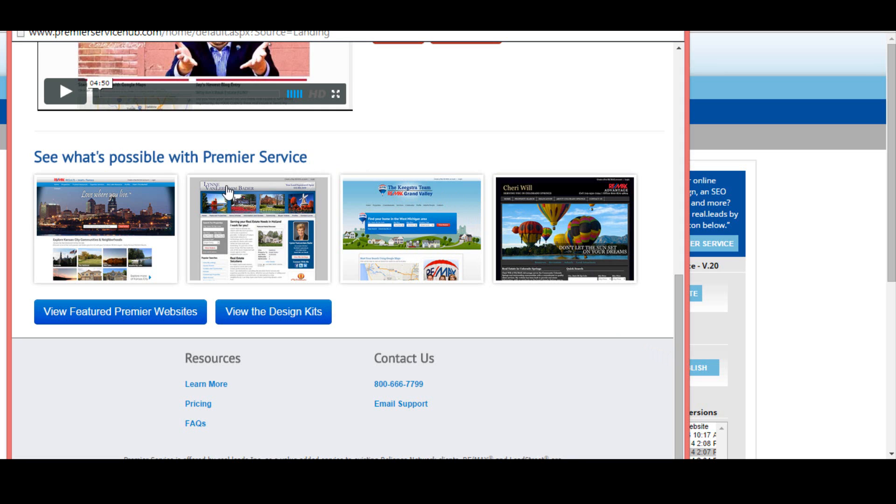
{"action": "left_click", "coordinate": [675, 20]}
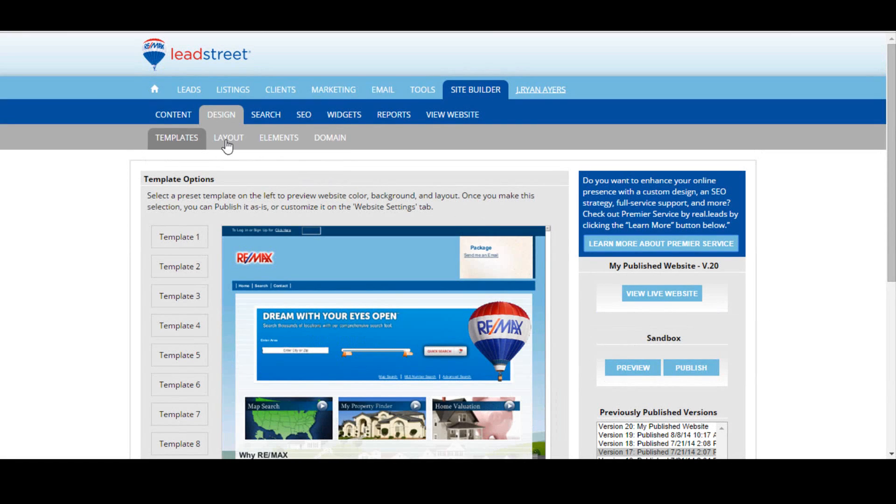
- Open the home page layout settings and compare them with the live website's home page
{"action": "left_click", "coordinate": [229, 138]}
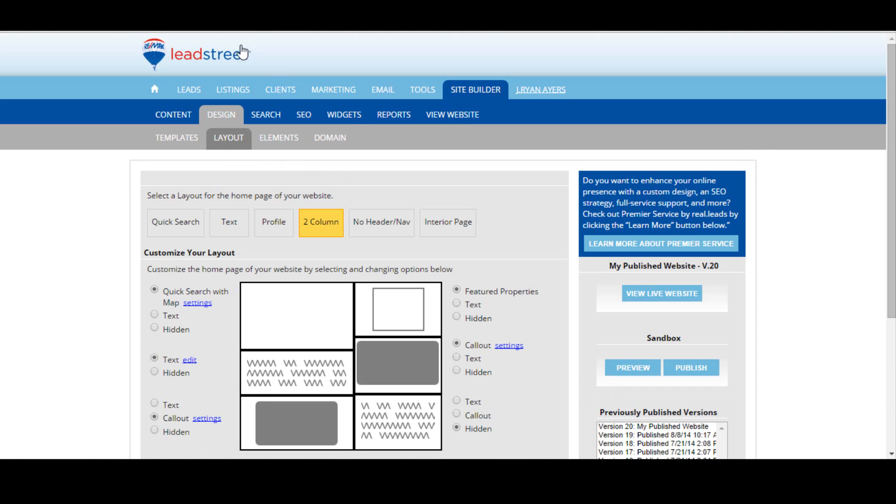
{"action": "left_click", "coordinate": [210, 23]}
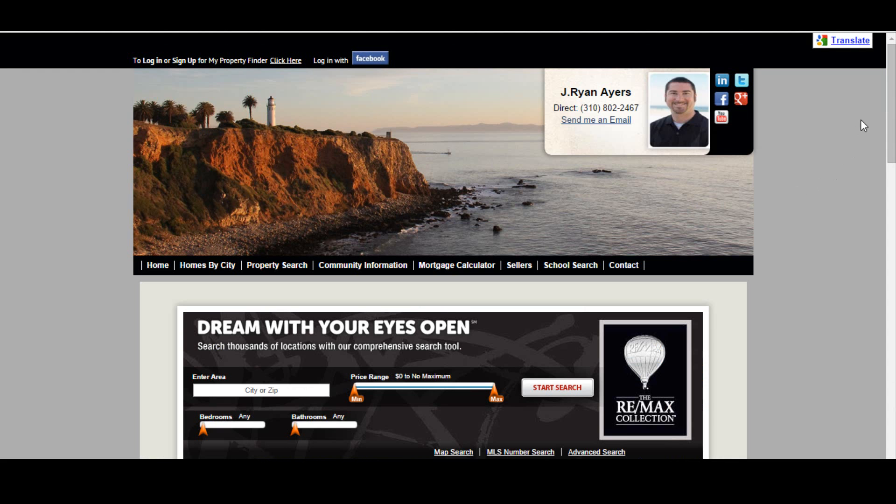
{"action": "mouse_move", "coordinate": [891, 104]}
{"action": "left_mouse_down"}
{"action": "mouse_move", "coordinate": [892, 247]}
{"action": "mouse_move", "coordinate": [891, 89]}
{"action": "left_mouse_up"}
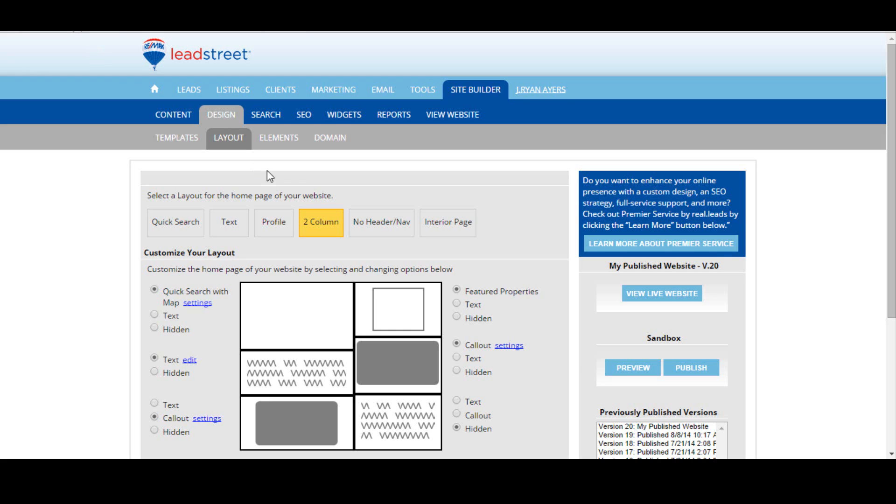
- Try the Interior Page layout, apply No Header/Nav to the sandbox instead and preview the website
{"action": "scroll", "coordinate": [406, 200], "scroll_direction": "down", "scroll_amount": 1}
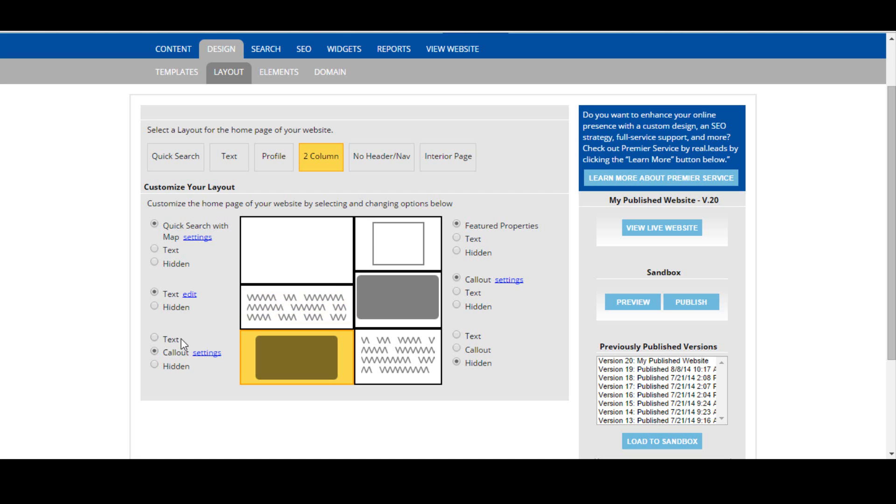
{"action": "left_click", "coordinate": [447, 160]}
{"action": "left_click", "coordinate": [481, 148]}
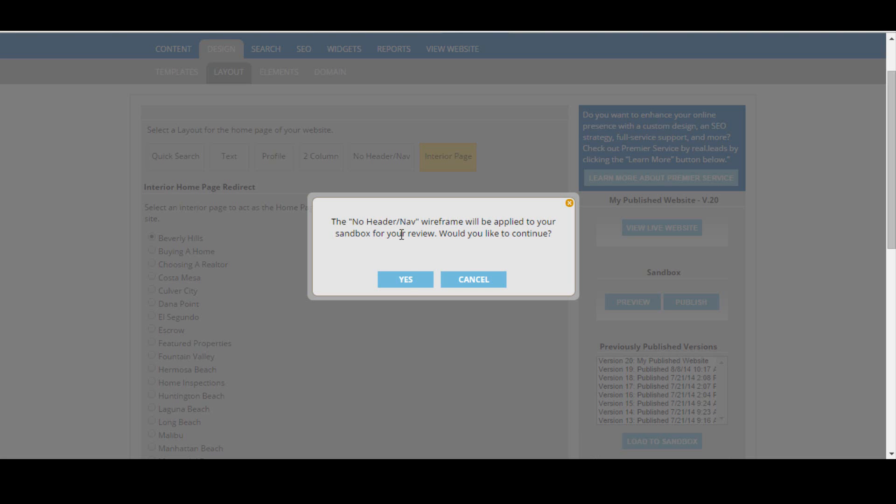
{"action": "left_click", "coordinate": [405, 280]}
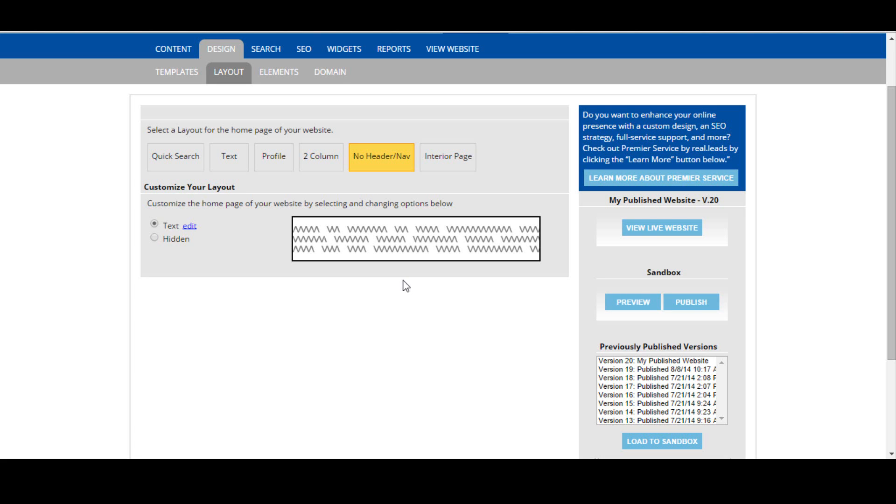
{"action": "left_click", "coordinate": [642, 304]}
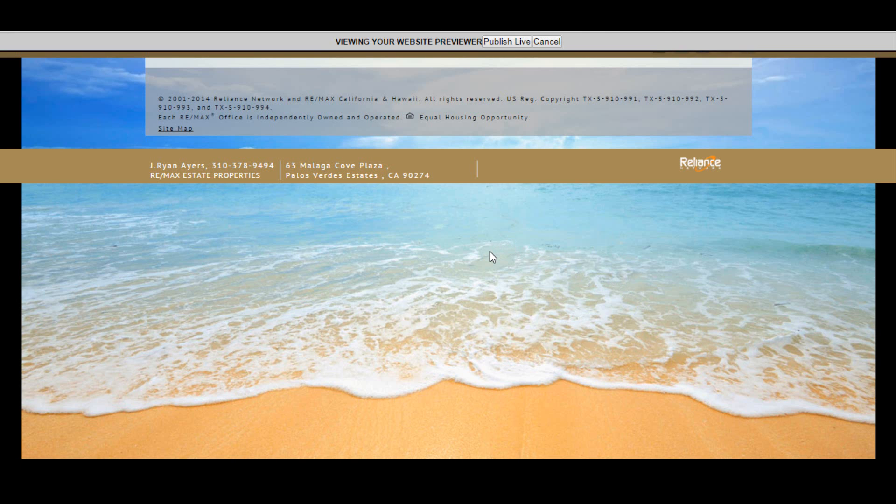
{"action": "left_click", "coordinate": [55, 29]}
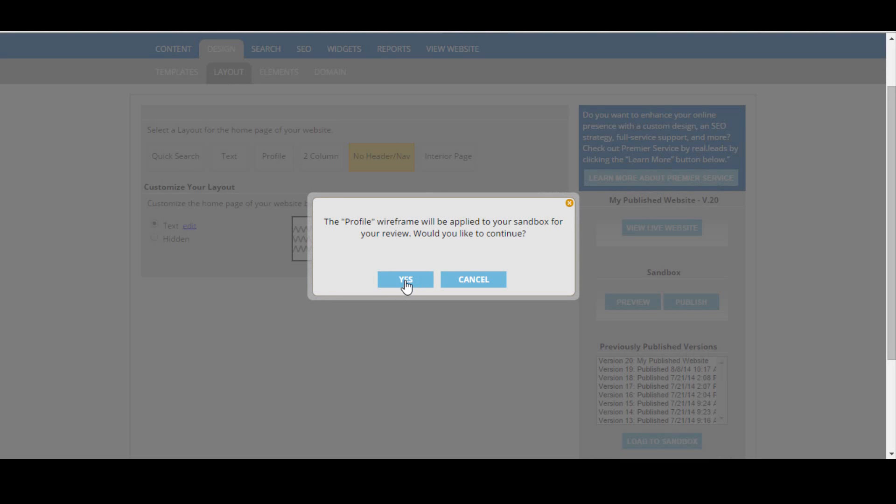
- Apply the Profile layout to the sandbox and preview the resulting home page
{"action": "left_click", "coordinate": [406, 281]}
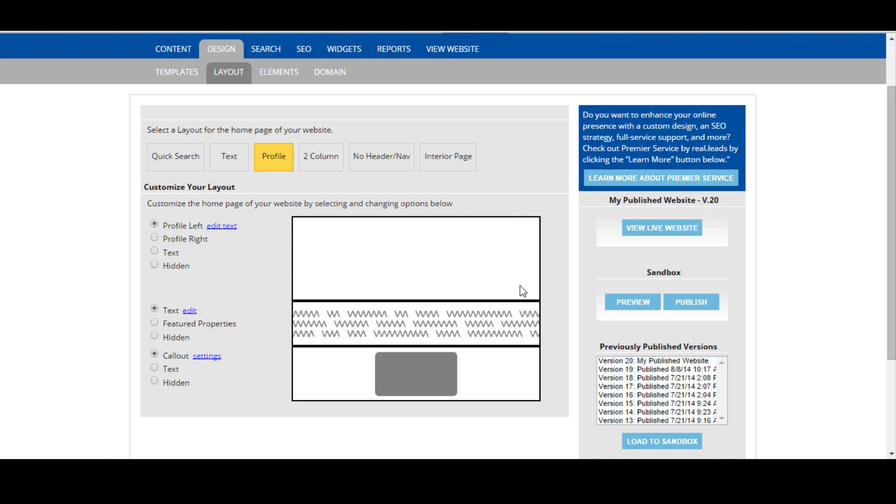
{"action": "left_click", "coordinate": [632, 302]}
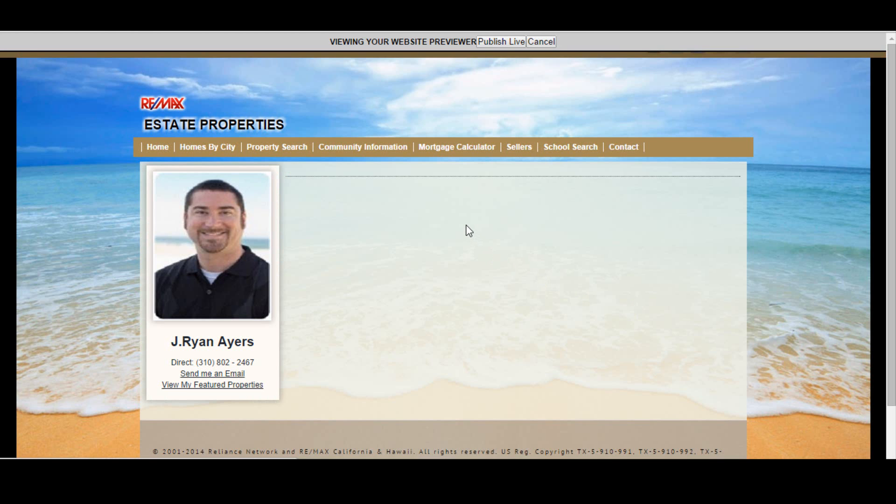
{"action": "scroll", "coordinate": [467, 231], "scroll_direction": "down", "scroll_amount": 2}
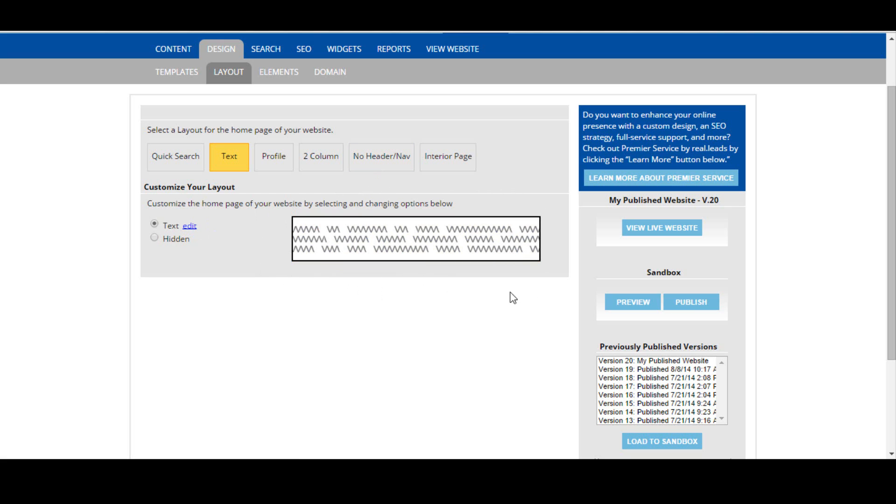
- Preview the home page with the Text layout and return to the layout settings
{"action": "left_click", "coordinate": [631, 302]}
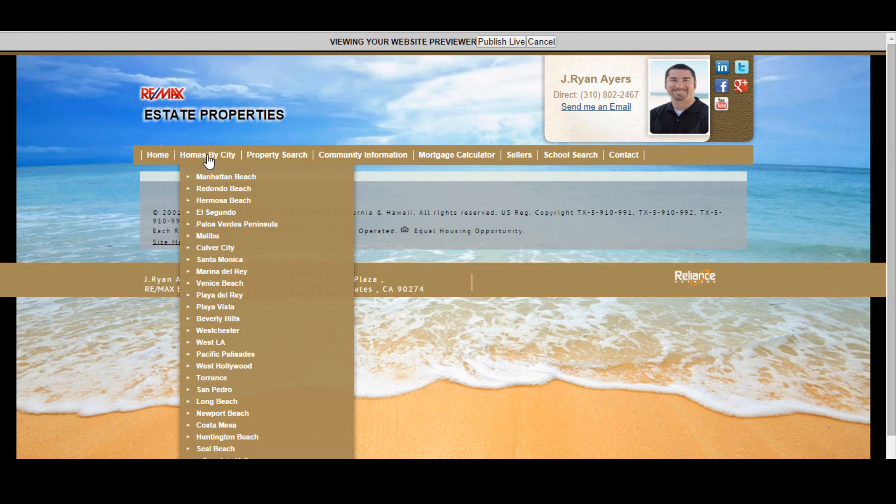
{"action": "mouse_move", "coordinate": [269, 160]}
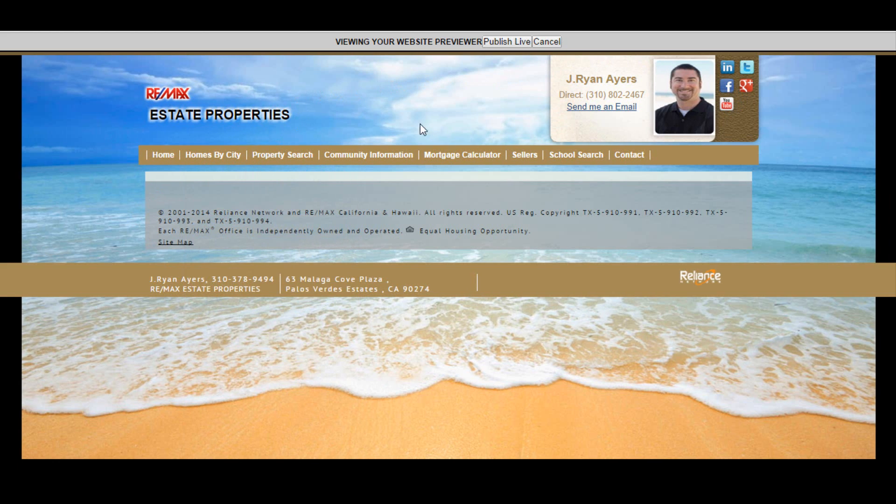
{"action": "left_click", "coordinate": [140, 21]}
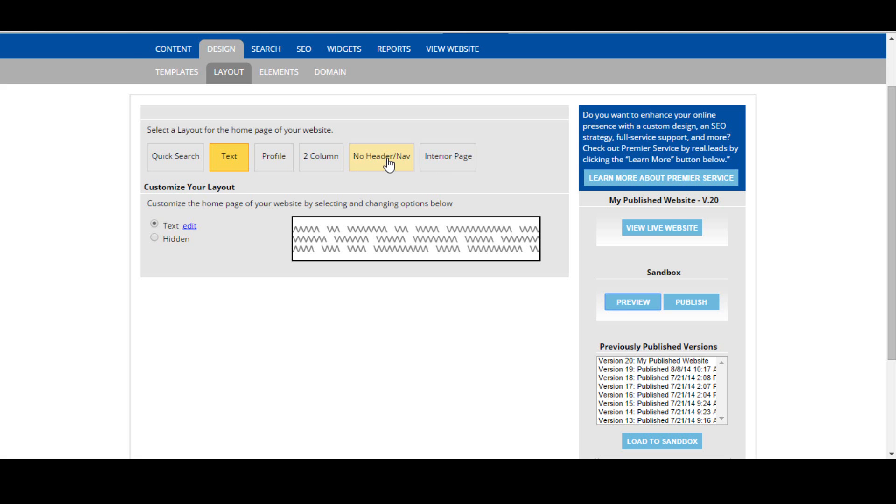
{"action": "left_click", "coordinate": [189, 227]}
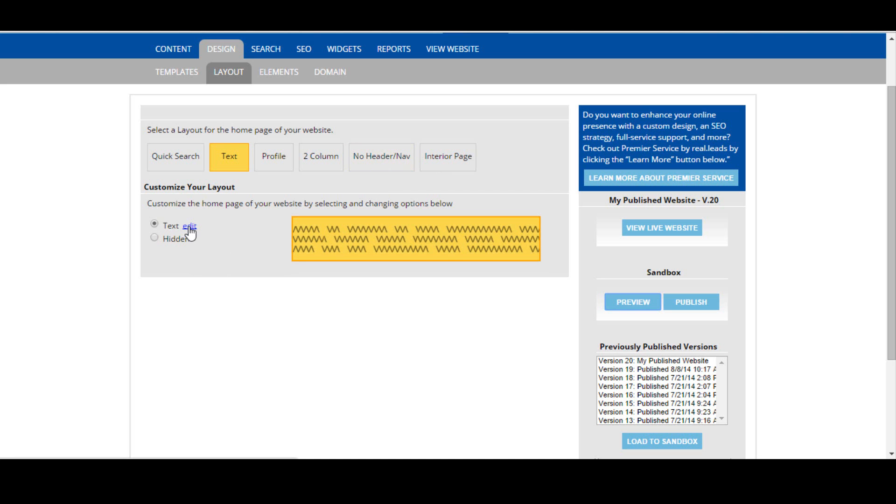
- Apply the Quick Search layout to the sandbox and preview the home page
{"action": "left_click", "coordinate": [177, 161]}
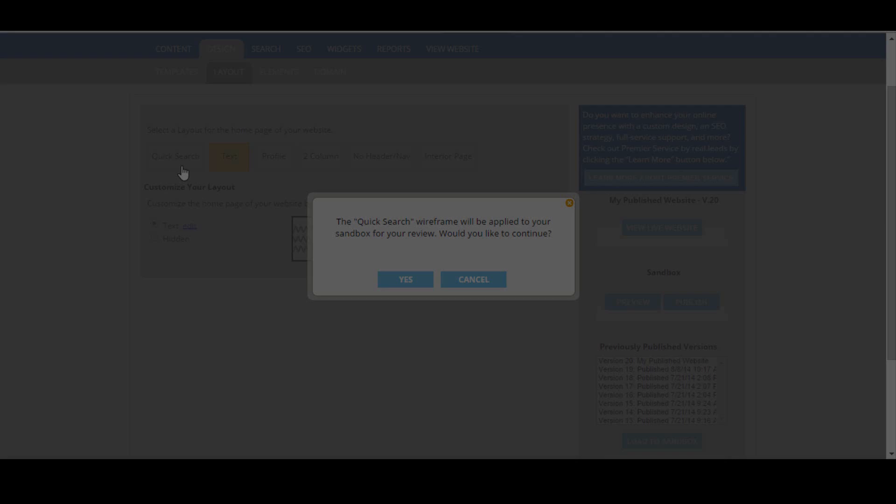
{"action": "left_click", "coordinate": [392, 284]}
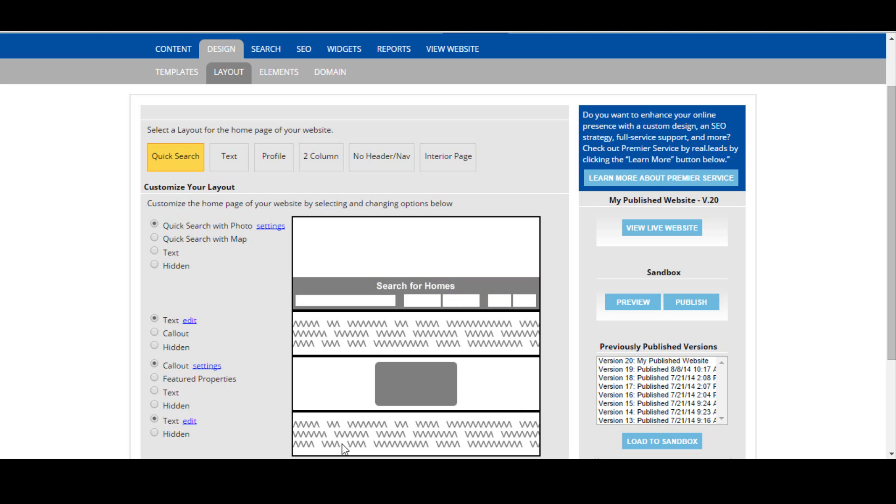
{"action": "left_click", "coordinate": [632, 306]}
- In the Quick Search with Photo settings, swap the first background photo for the other seven in the first two rows and the uploaded sunset photo
{"action": "left_click", "coordinate": [274, 228]}
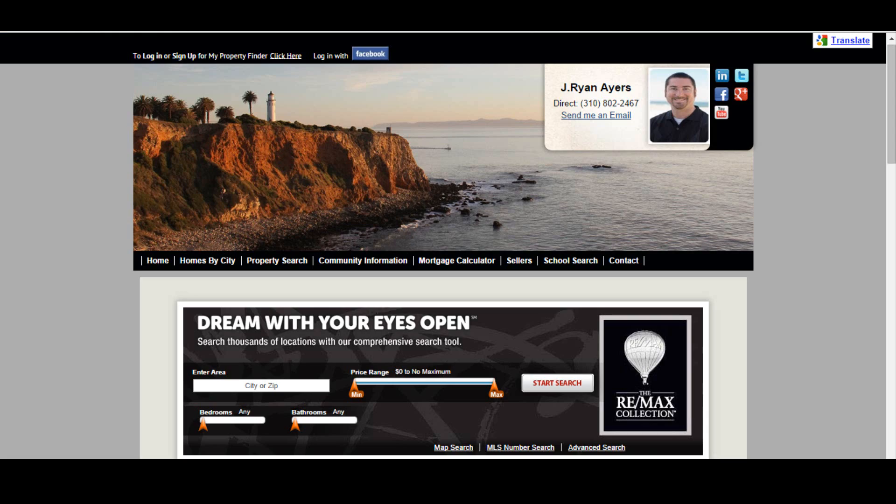
{"action": "scroll", "coordinate": [351, 271], "scroll_direction": "down", "scroll_amount": 2}
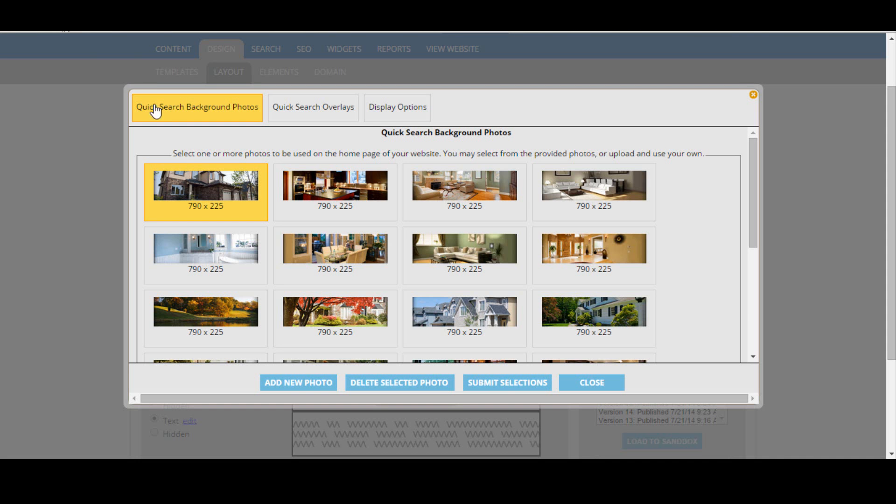
{"action": "left_click", "coordinate": [207, 199]}
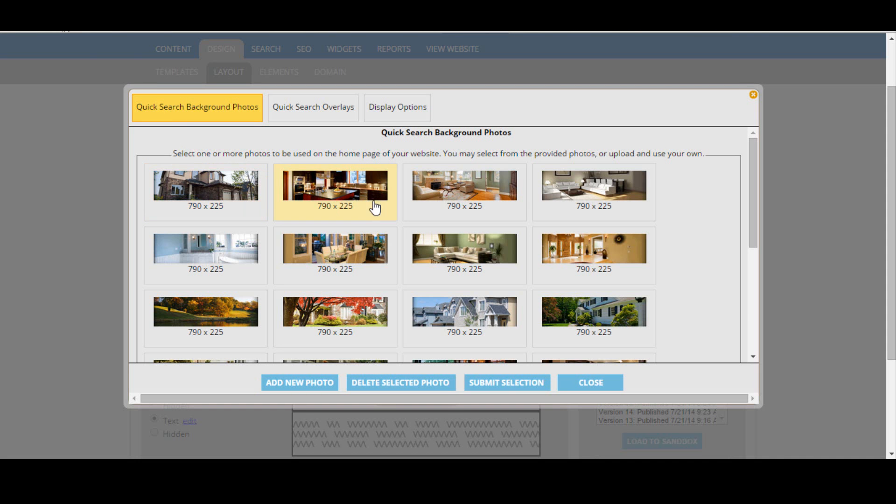
{"action": "left_click", "coordinate": [357, 198]}
{"action": "left_click", "coordinate": [436, 196]}
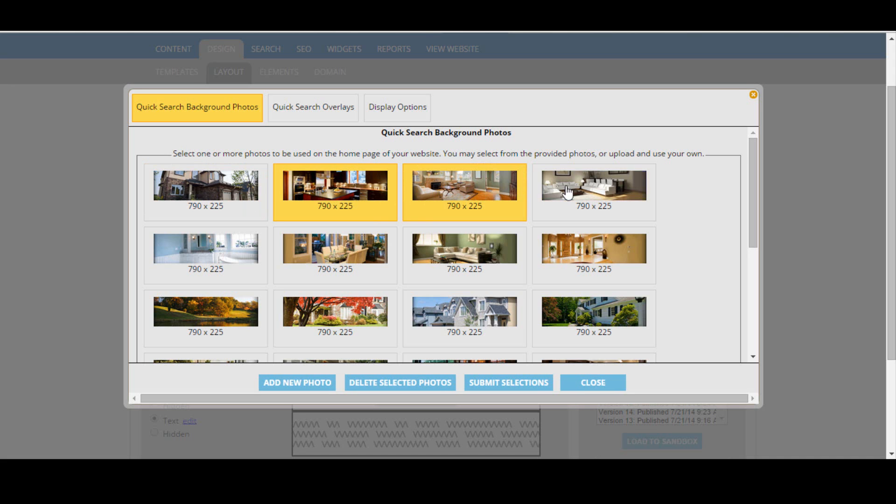
{"action": "left_click", "coordinate": [569, 191]}
{"action": "left_click", "coordinate": [561, 250]}
{"action": "left_click", "coordinate": [485, 250]}
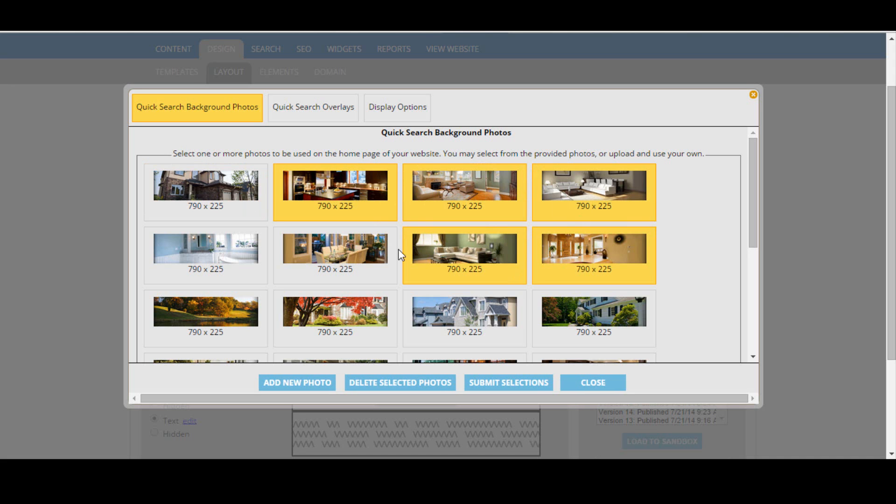
{"action": "left_click", "coordinate": [212, 251]}
{"action": "left_click", "coordinate": [340, 260]}
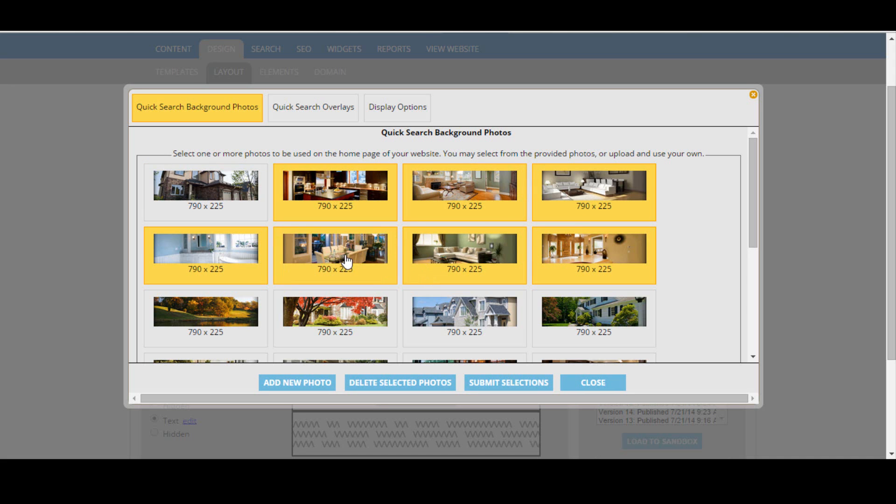
{"action": "scroll", "coordinate": [343, 261], "scroll_direction": "down", "scroll_amount": 5}
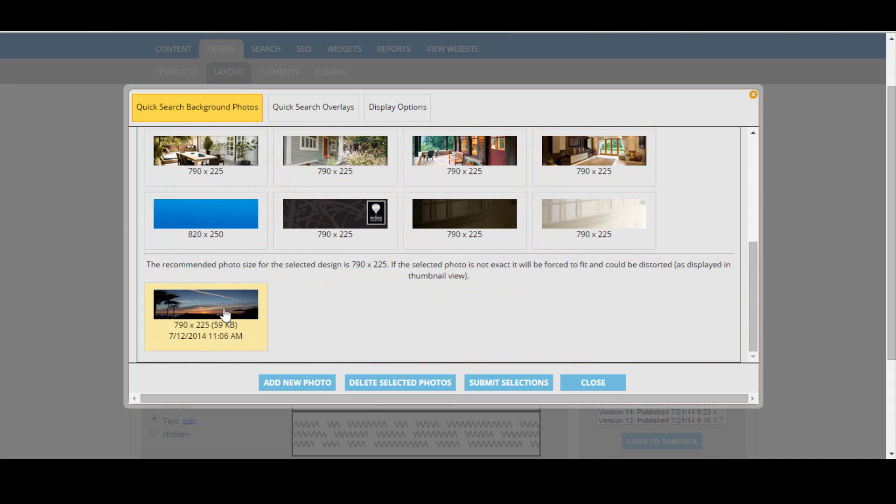
{"action": "left_click", "coordinate": [206, 305]}
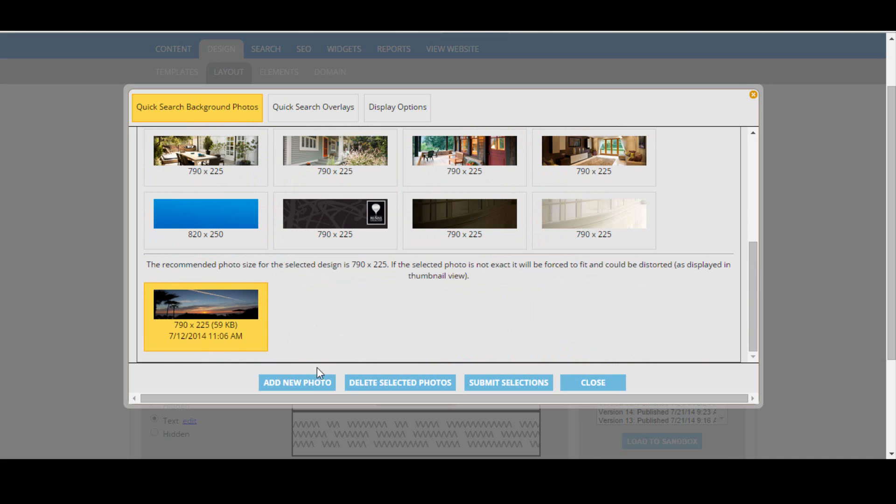
- Look at the window for uploading a new background photo, close it and check the recommended photo size for the design
{"action": "left_click", "coordinate": [310, 381]}
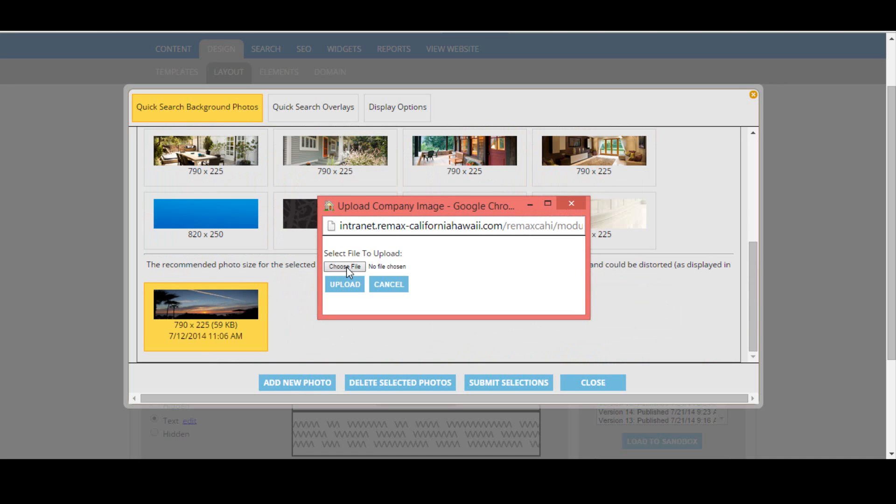
{"action": "left_click", "coordinate": [573, 203]}
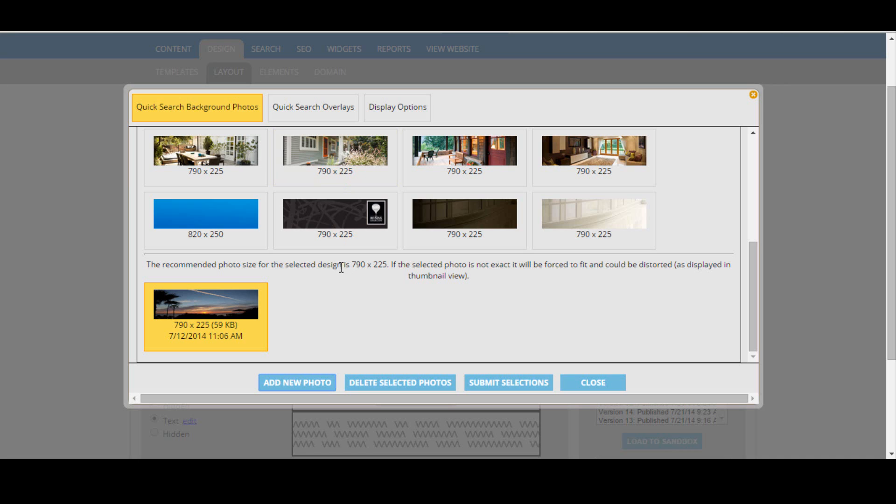
{"action": "left_click_drag", "start_coordinate": [318, 264], "coordinate": [386, 262]}
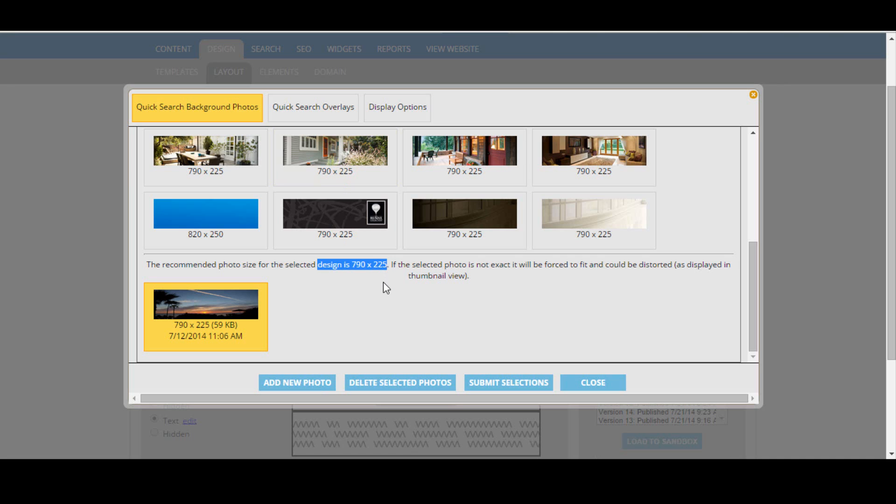
{"action": "left_click", "coordinate": [395, 275]}
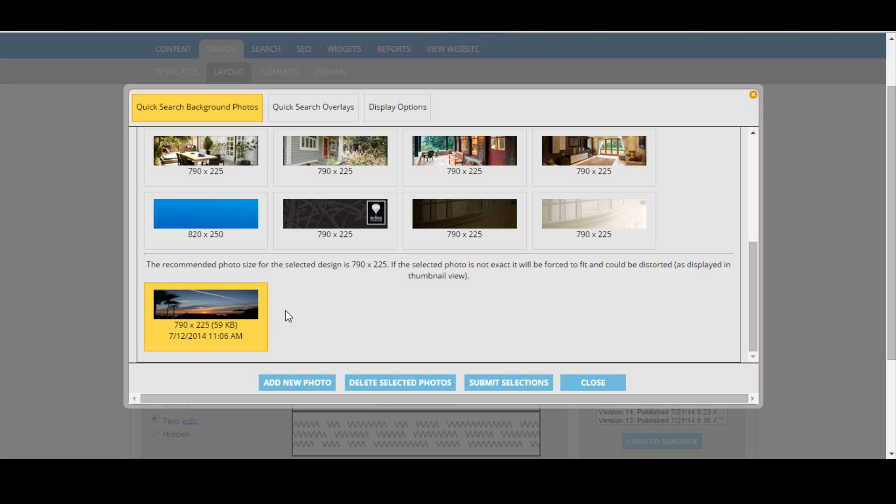
- Add the dark RE/MAX Collection photo to the selected background photos and save the selection to the sandbox
{"action": "left_click", "coordinate": [335, 217]}
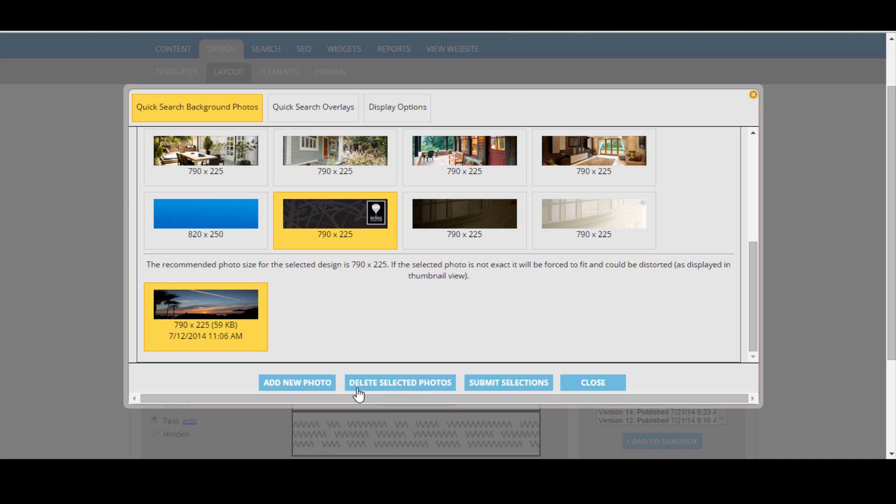
{"action": "left_click", "coordinate": [525, 392]}
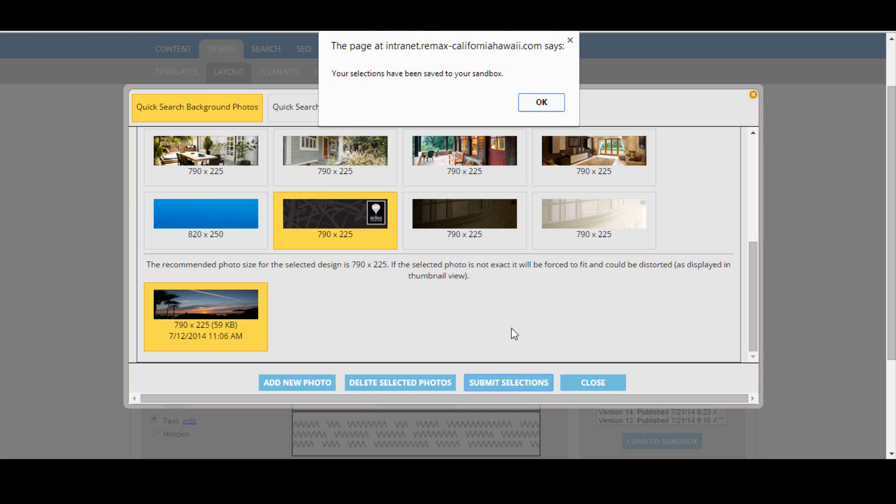
{"action": "left_click", "coordinate": [539, 103]}
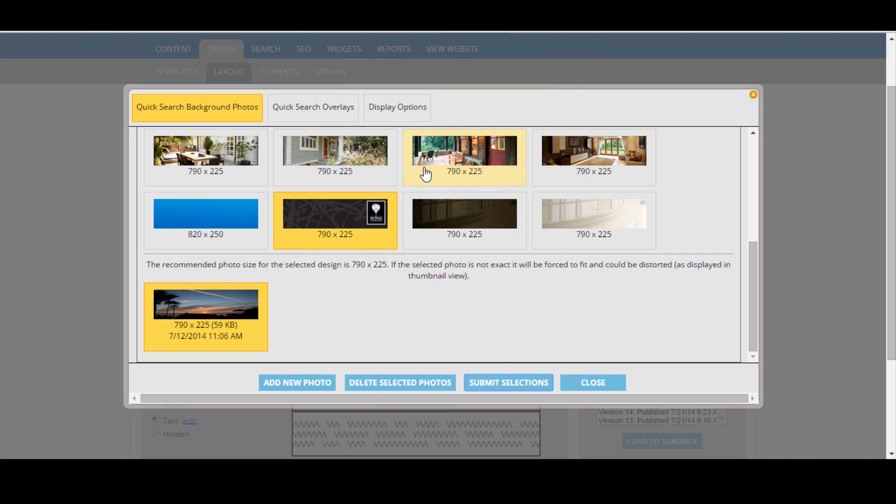
- Try the available Quick Search overlay images, choose No Overlay and save the selection to the sandbox
{"action": "left_click", "coordinate": [307, 119]}
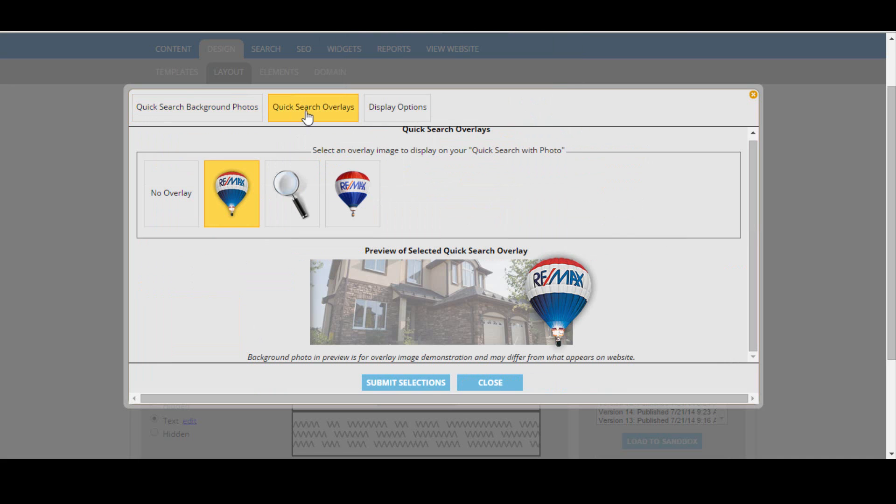
{"action": "left_click", "coordinate": [356, 192]}
{"action": "left_click", "coordinate": [297, 196]}
{"action": "left_click", "coordinate": [255, 194]}
{"action": "left_click", "coordinate": [175, 192]}
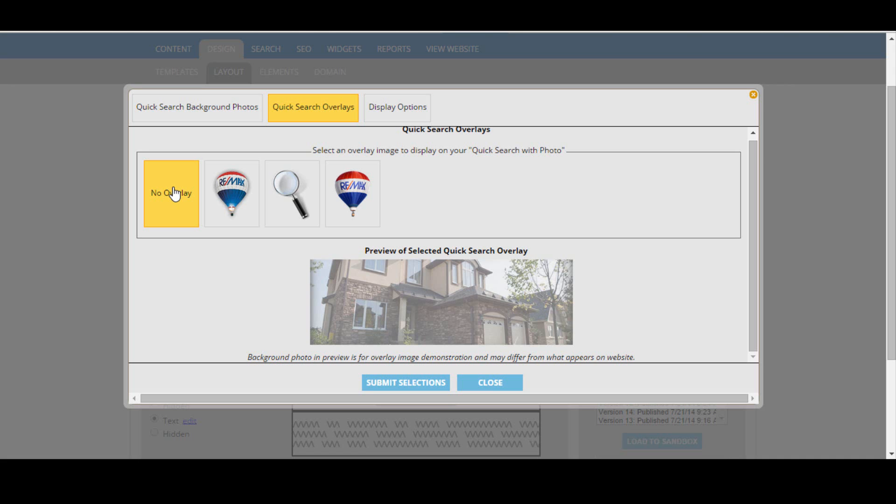
{"action": "left_click", "coordinate": [405, 382]}
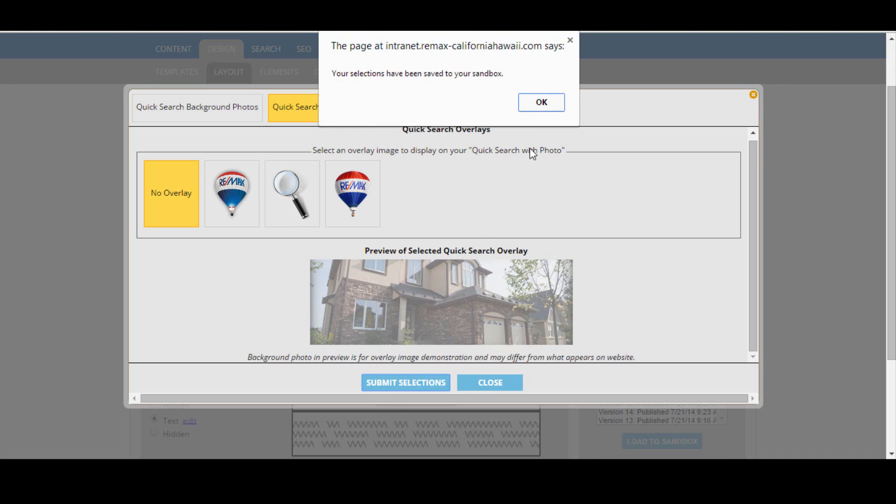
{"action": "left_click", "coordinate": [541, 103]}
- Set the Quick Search beds and baths selectors to Yes, save the selections and close the settings
{"action": "left_click", "coordinate": [379, 108]}
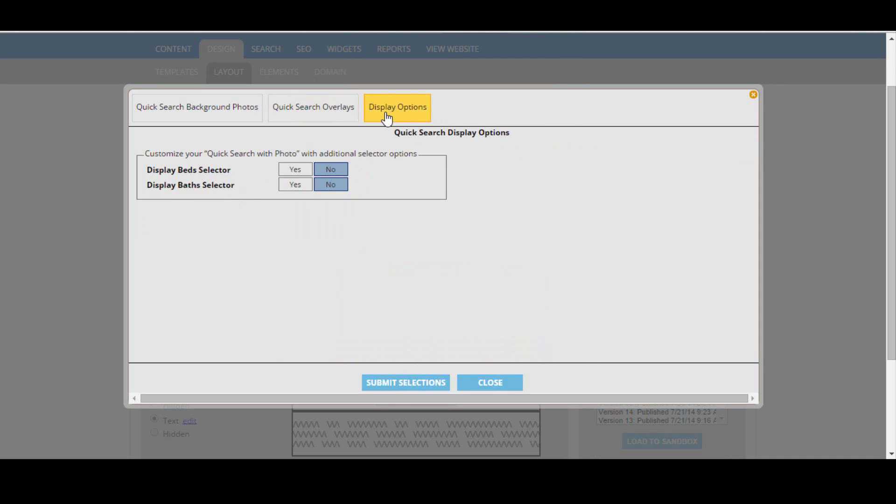
{"action": "left_click", "coordinate": [295, 170]}
{"action": "left_click", "coordinate": [294, 184]}
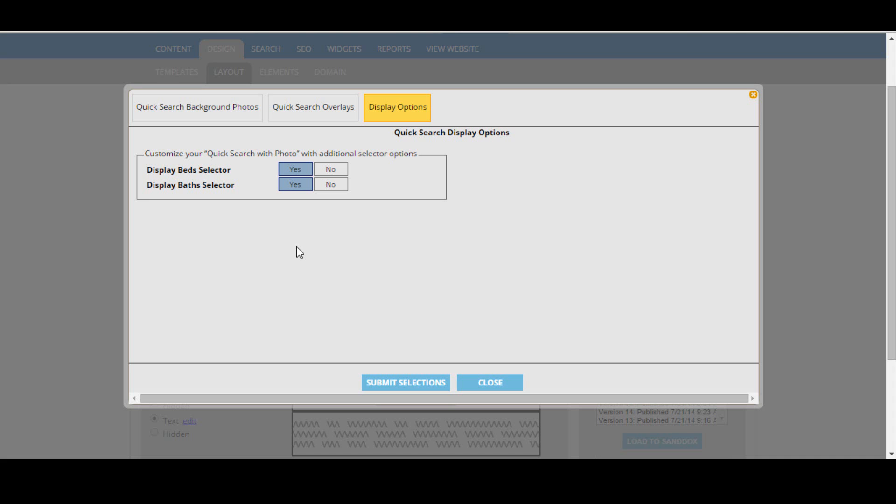
{"action": "left_click", "coordinate": [413, 388]}
{"action": "left_click", "coordinate": [538, 101]}
{"action": "left_click", "coordinate": [753, 96]}
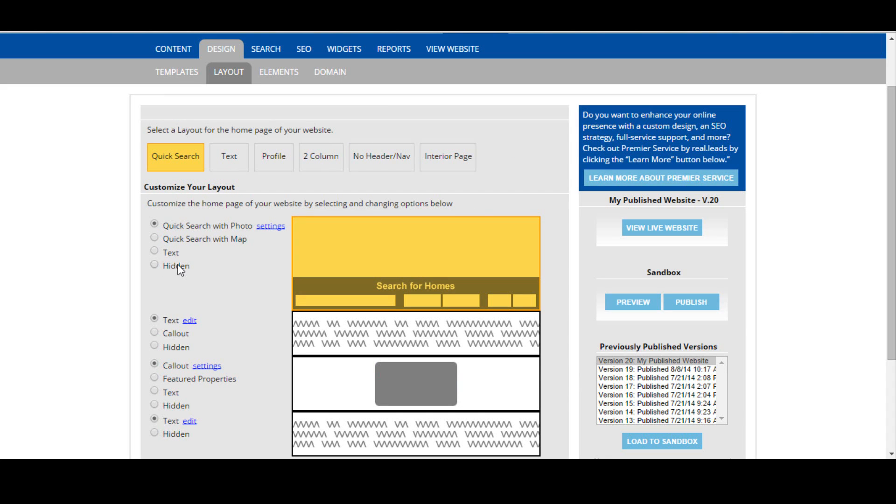
- Open the company content choices for the text area directly below the quick search block
{"action": "scroll", "coordinate": [180, 271], "scroll_direction": "down", "scroll_amount": 2}
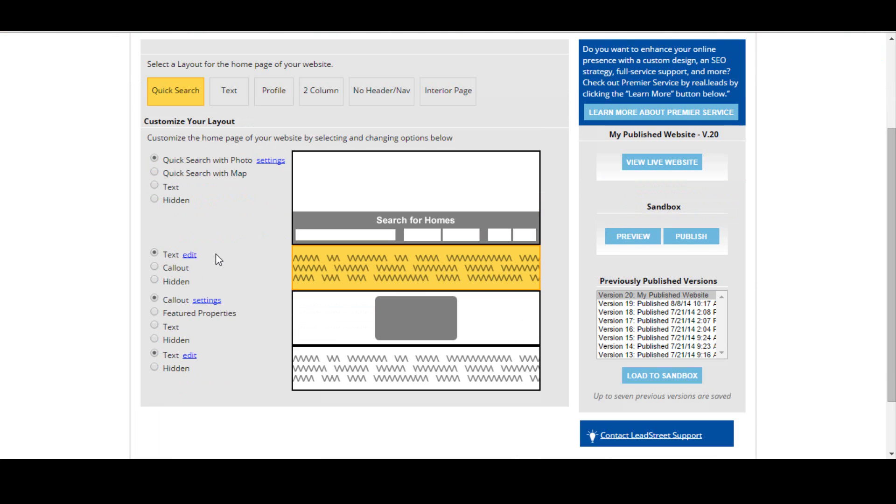
{"action": "left_click", "coordinate": [187, 255]}
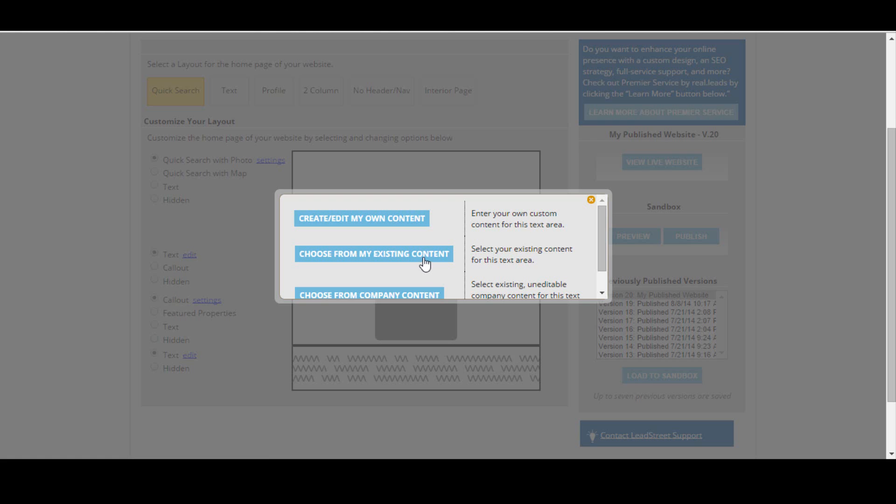
{"action": "scroll", "coordinate": [427, 261], "scroll_direction": "down", "scroll_amount": 1}
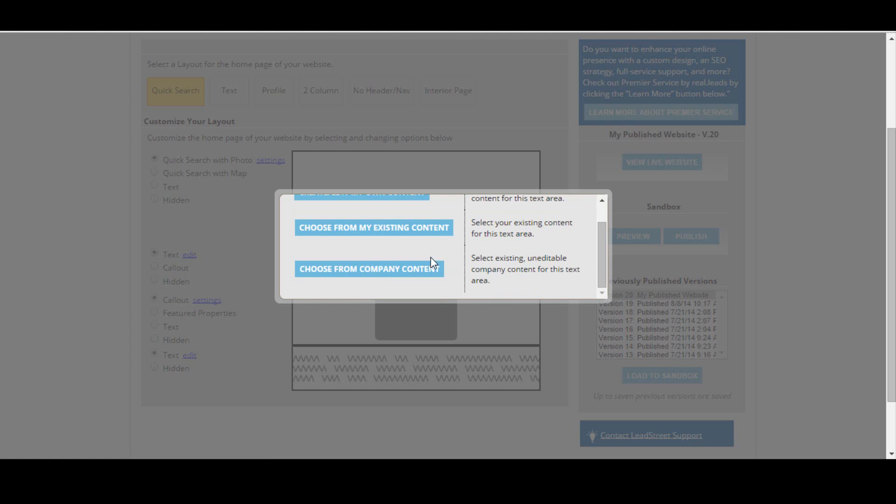
{"action": "left_click", "coordinate": [378, 273]}
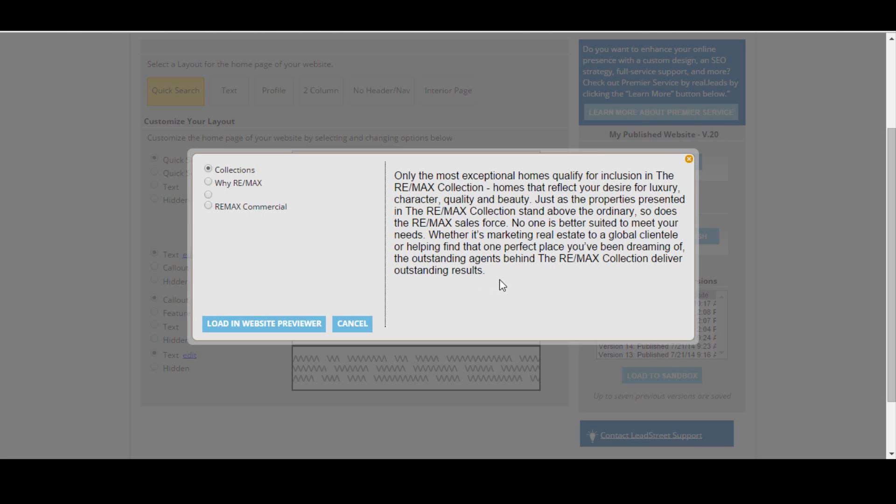
- Copy the whole Collections paragraph from the company content and cancel without loading it
{"action": "left_click_drag", "start_coordinate": [489, 273], "coordinate": [398, 178]}
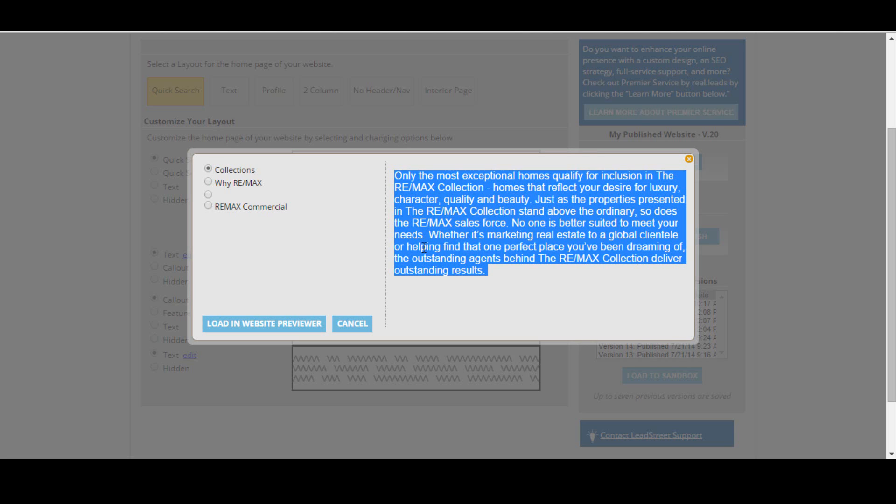
{"action": "right_click", "coordinate": [461, 221]}
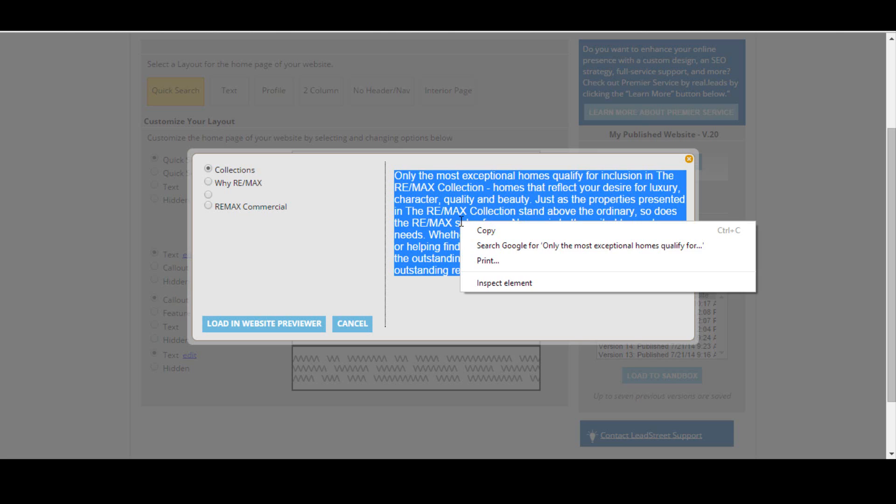
{"action": "left_click", "coordinate": [485, 230]}
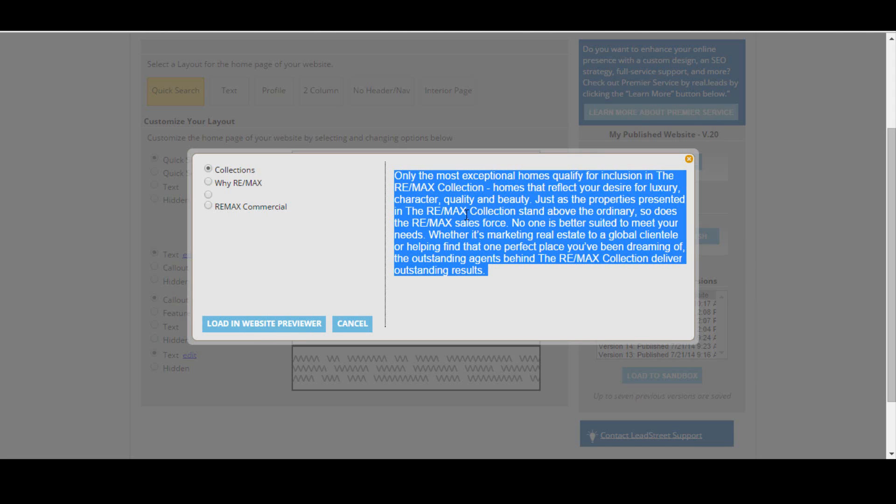
{"action": "left_click", "coordinate": [356, 328]}
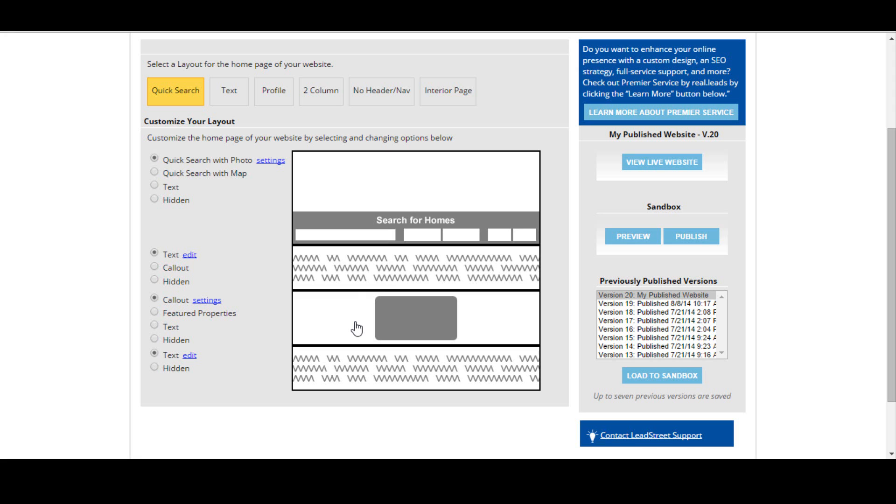
- Create own content for the text area directly below the quick search block and paste the copied Collections paragraph into it
{"action": "left_click", "coordinate": [190, 257]}
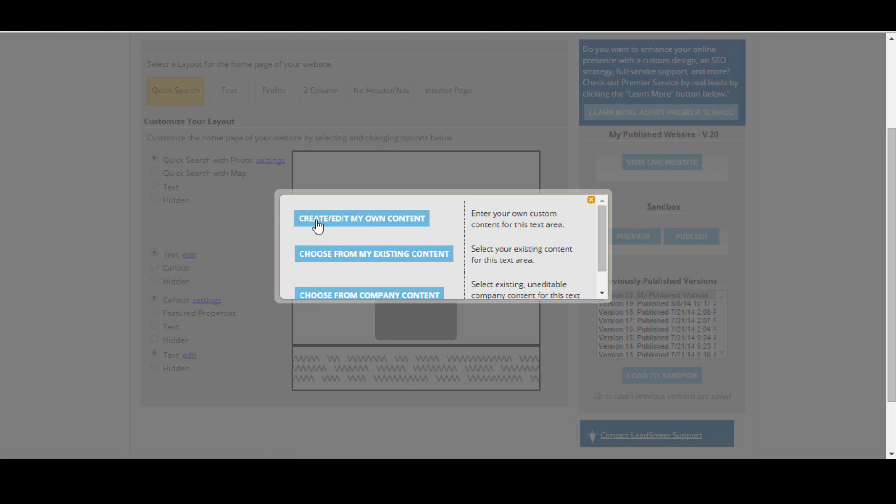
{"action": "left_click", "coordinate": [385, 223]}
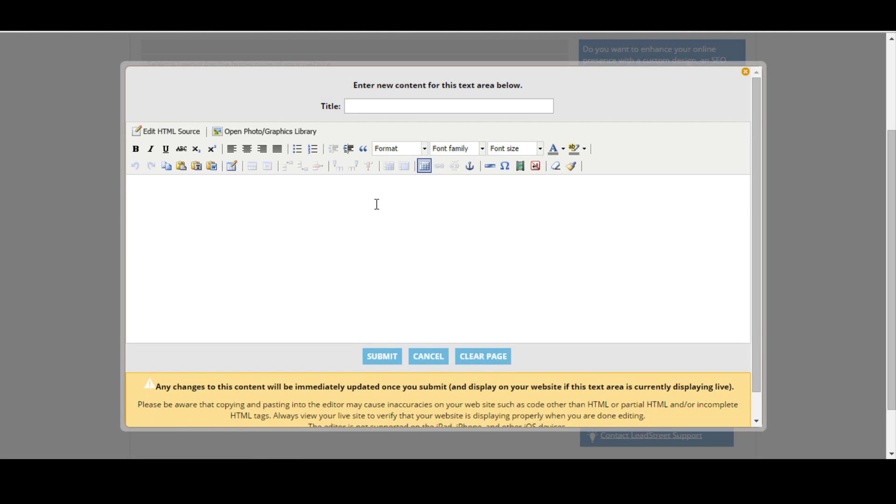
{"action": "left_click", "coordinate": [376, 204]}
{"action": "key", "text": "ctrl+v"}
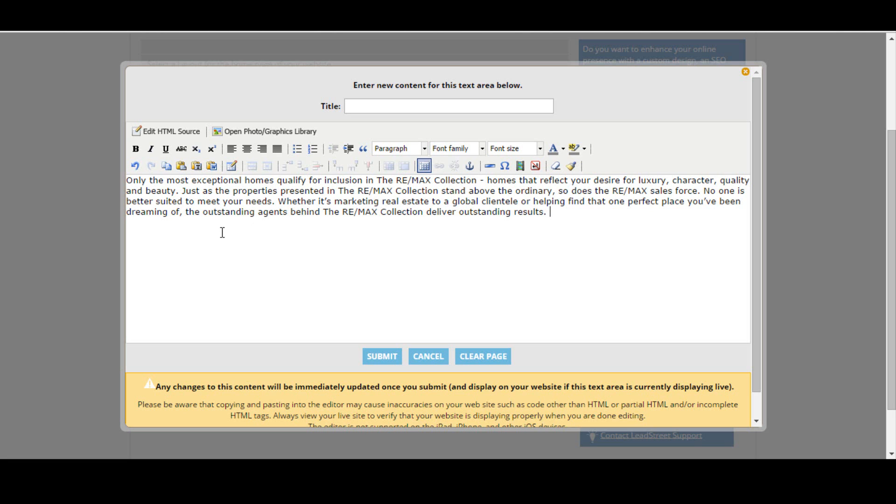
- Shorten the paragraph by deleting the "No one is better suited" sentence and the "homes that reflect your desire" phrase, ending the first sentence with a period
{"action": "left_click_drag", "start_coordinate": [279, 202], "coordinate": [396, 201]}
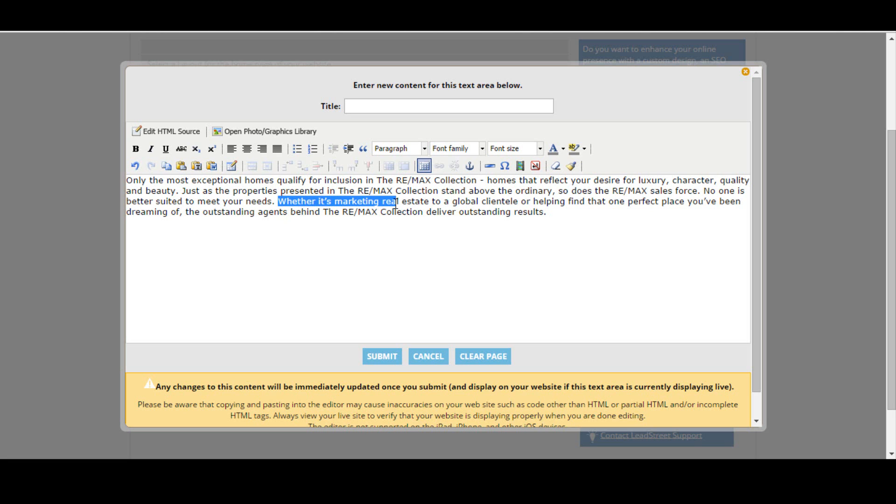
{"action": "left_click", "coordinate": [431, 249]}
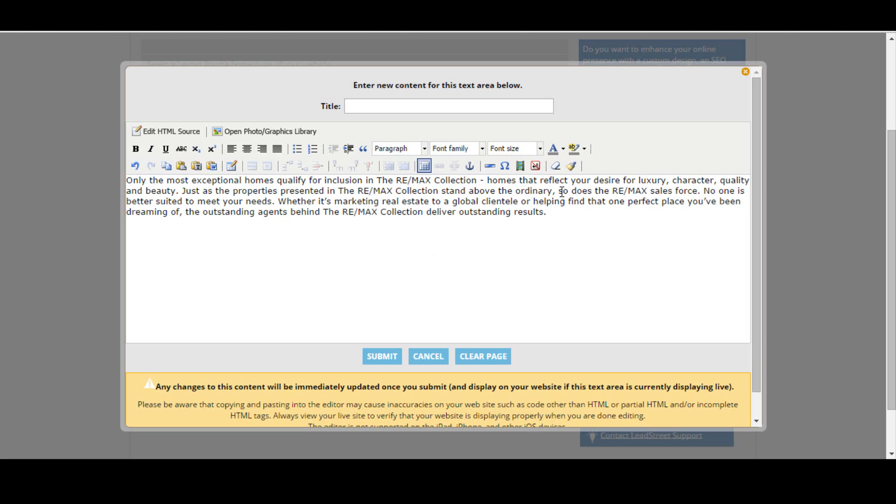
{"action": "left_click_drag", "start_coordinate": [703, 191], "coordinate": [281, 198]}
{"action": "key", "text": "BackSpace"}
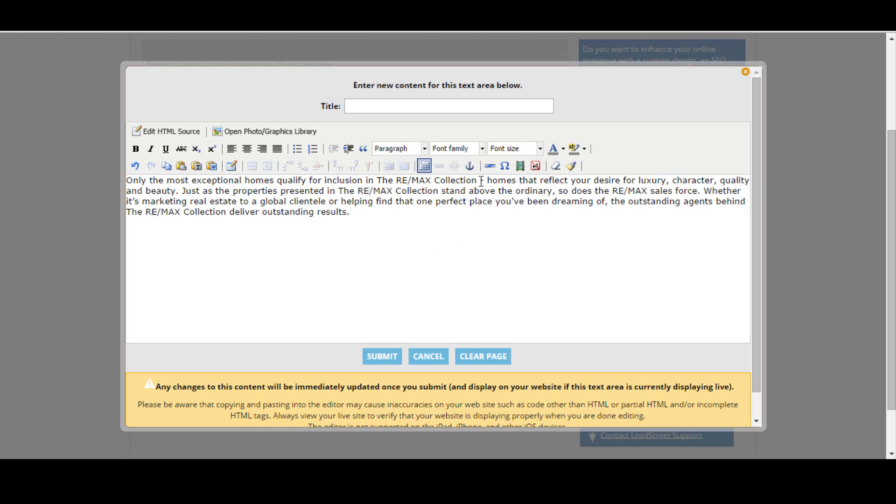
{"action": "left_click_drag", "start_coordinate": [479, 180], "coordinate": [179, 192]}
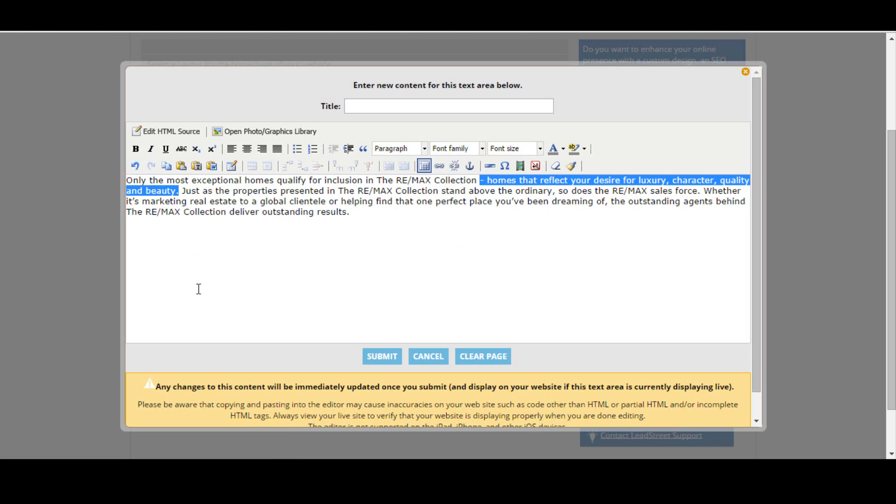
{"action": "key", "text": "BackSpace"}
{"action": "type", "text": "."}
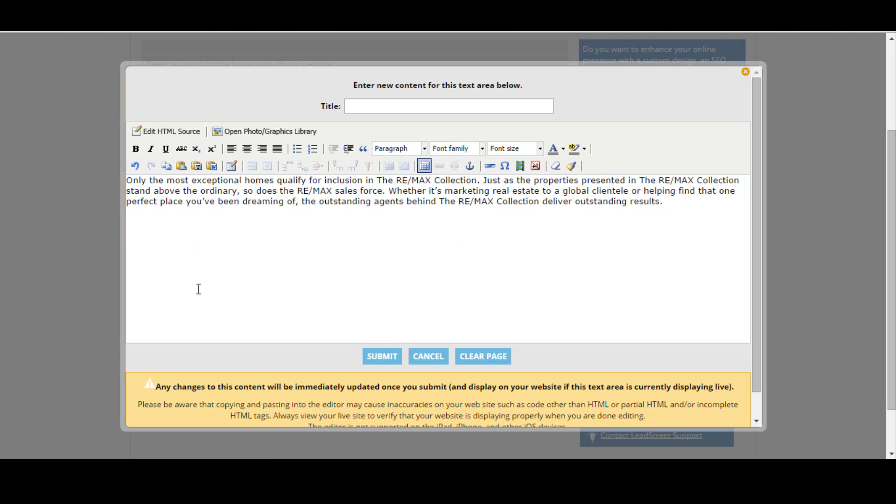
- Upload AboveTheCrowd_Balloon_BW_Web from the Logos folder to the personal image library and accept the terms of use
{"action": "left_click", "coordinate": [277, 132]}
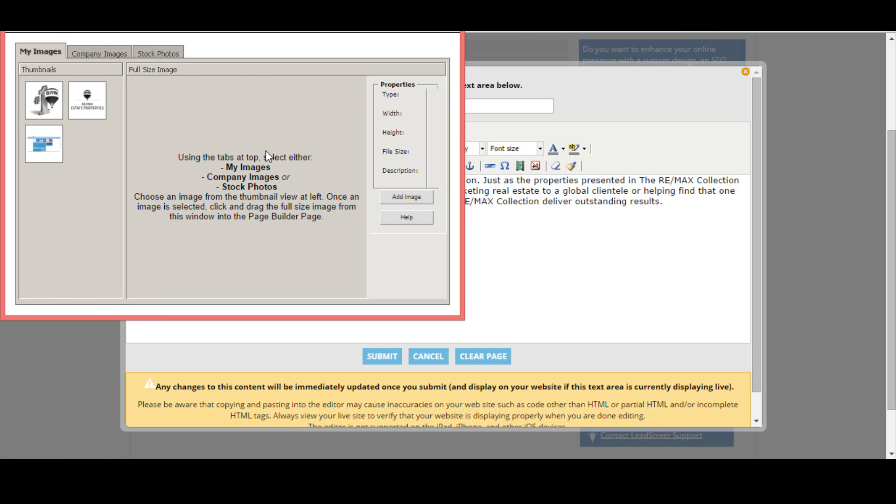
{"action": "left_click", "coordinate": [406, 198]}
{"action": "left_click", "coordinate": [199, 279]}
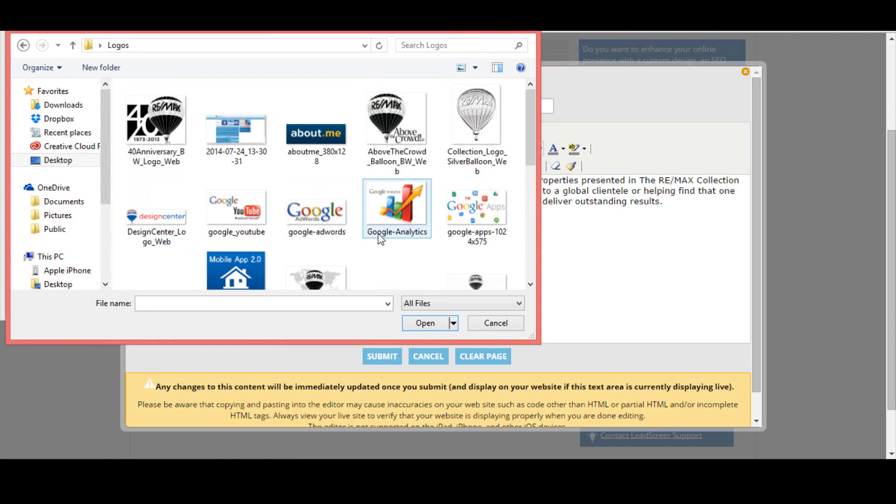
{"action": "left_click", "coordinate": [410, 135]}
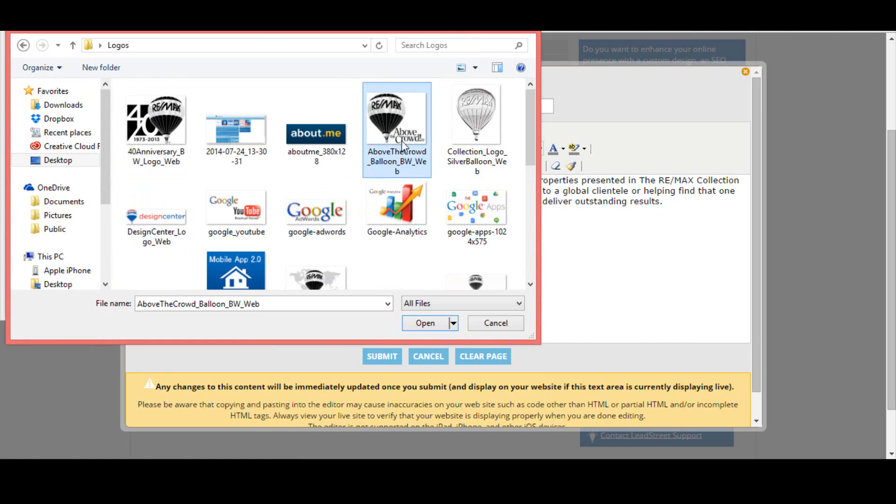
{"action": "left_click", "coordinate": [415, 325]}
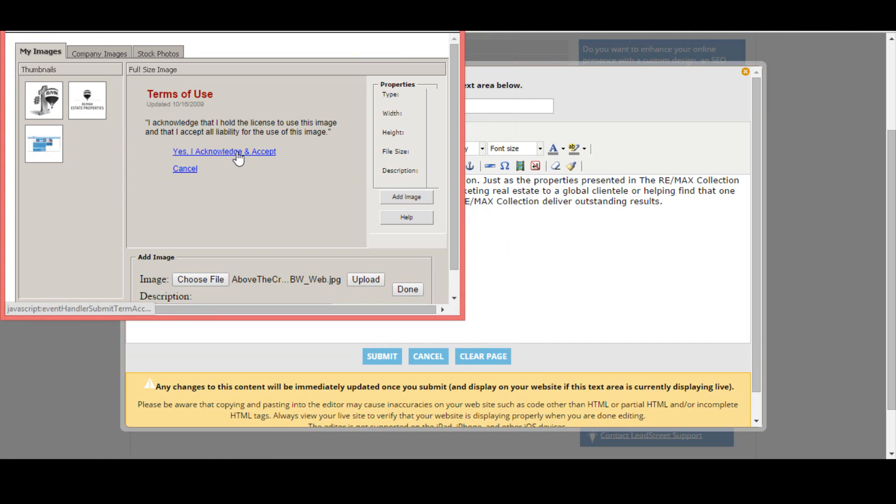
{"action": "left_click", "coordinate": [238, 156]}
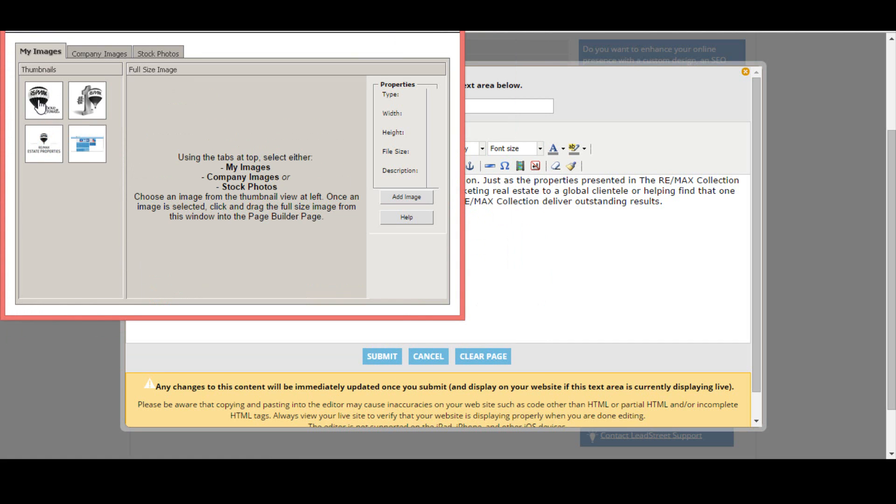
- Insert the full-size Above the Crowd balloon image below the paragraph and look over its size in the content
{"action": "left_click", "coordinate": [40, 106]}
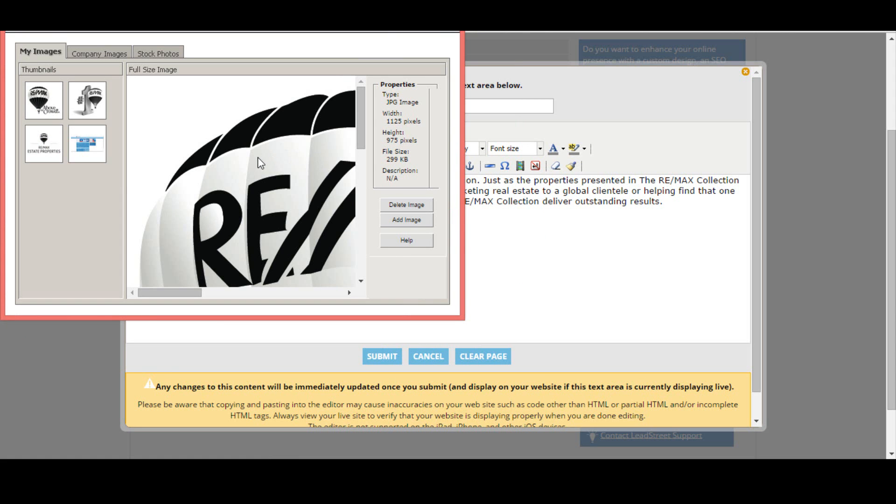
{"action": "left_click_drag", "start_coordinate": [261, 162], "coordinate": [387, 210]}
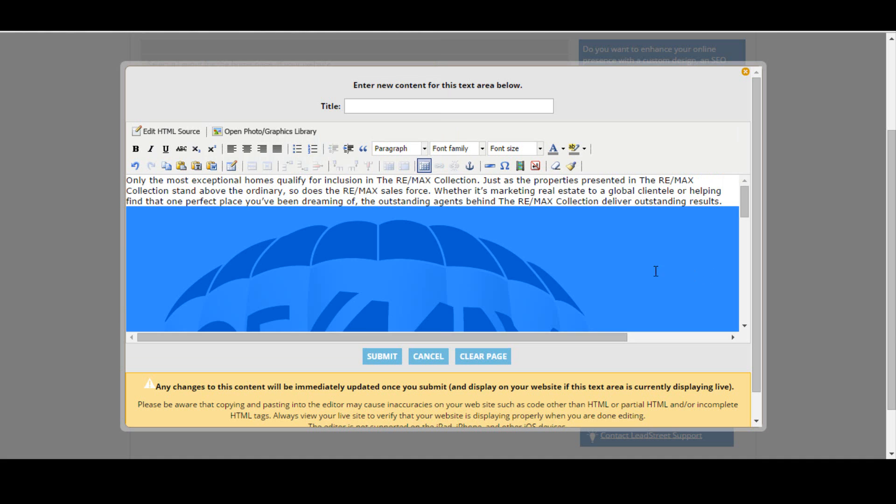
{"action": "scroll", "coordinate": [413, 260], "scroll_direction": "down", "scroll_amount": 5}
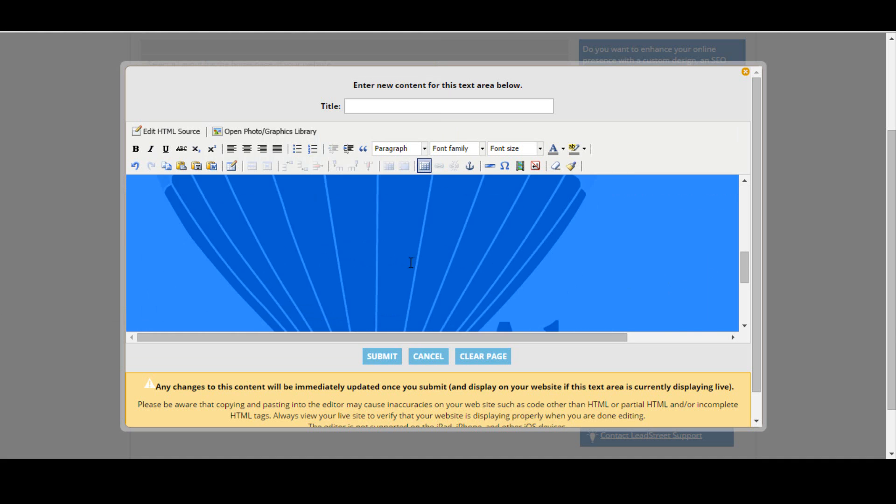
{"action": "scroll", "coordinate": [409, 263], "scroll_direction": "down", "scroll_amount": 5}
{"action": "scroll", "coordinate": [386, 228], "scroll_direction": "up", "scroll_amount": 9}
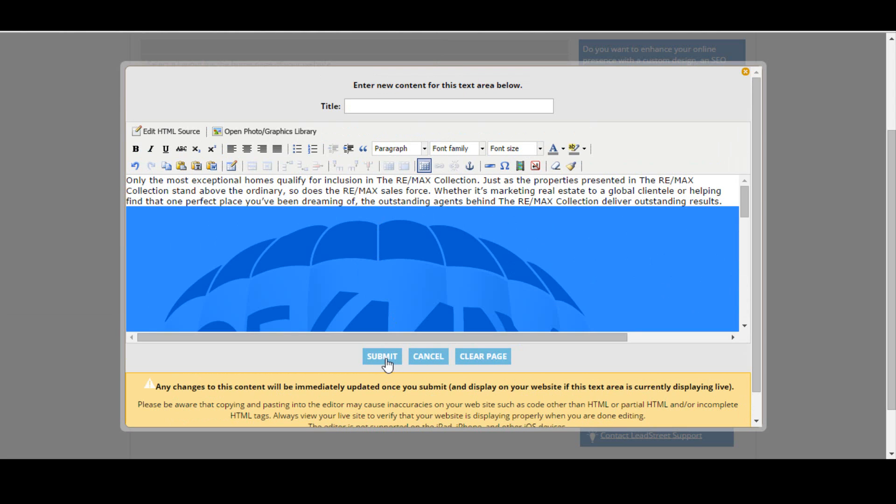
- Clear all content from the text area and give it the title Content
{"action": "left_click", "coordinate": [479, 359]}
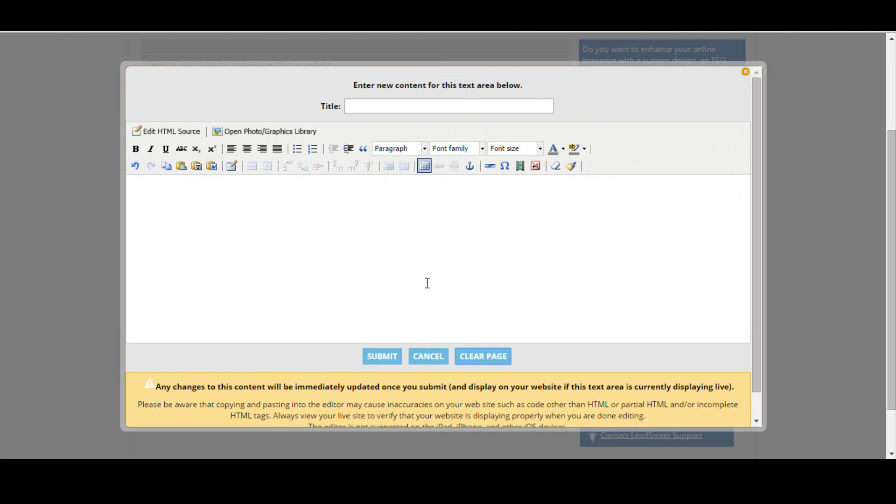
{"action": "left_click", "coordinate": [425, 108]}
{"action": "type", "text": "Content"}
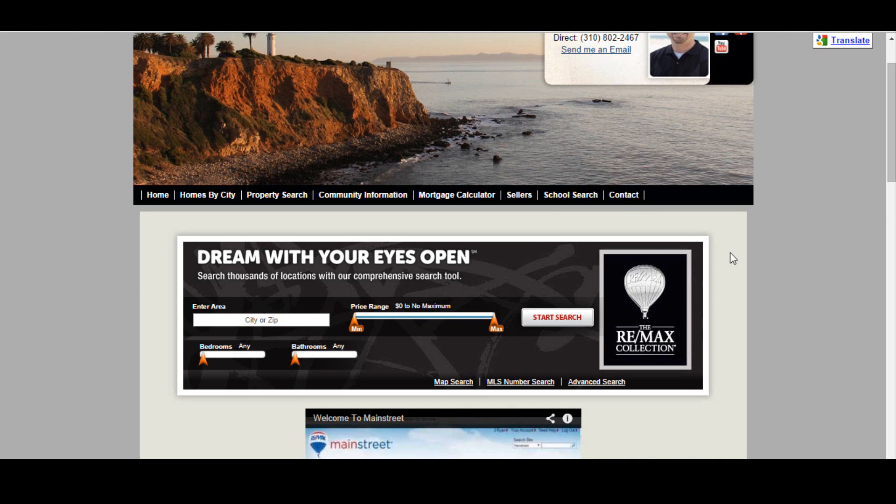
- Switch to the live website, open its Welcome To Mainstreet video on YouTube and pause playback
{"action": "scroll", "coordinate": [739, 264], "scroll_direction": "down", "scroll_amount": 4}
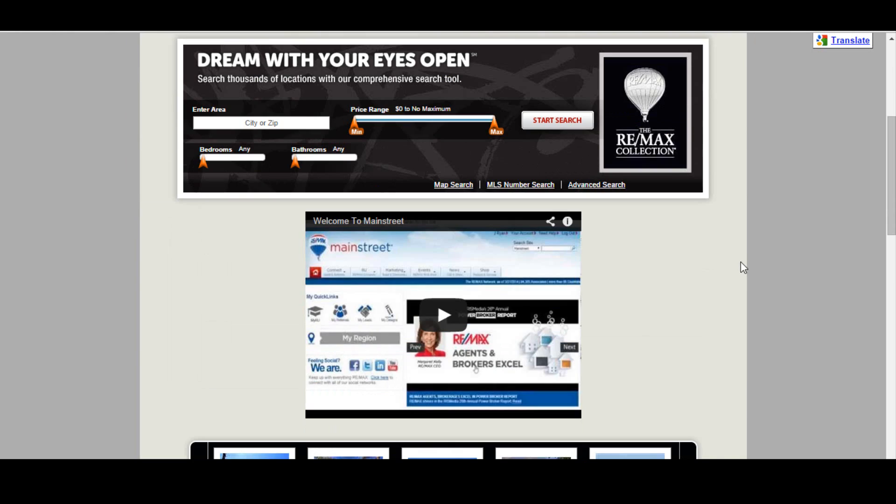
{"action": "left_click", "coordinate": [552, 225]}
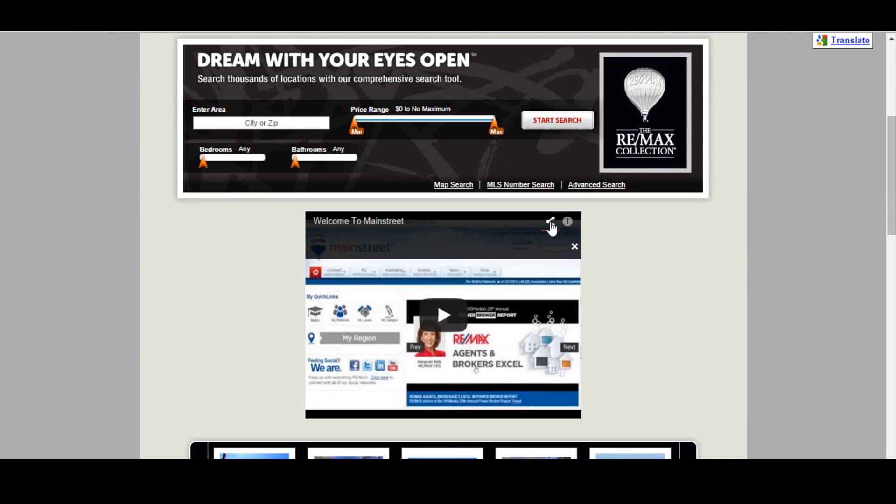
{"action": "left_click", "coordinate": [531, 246]}
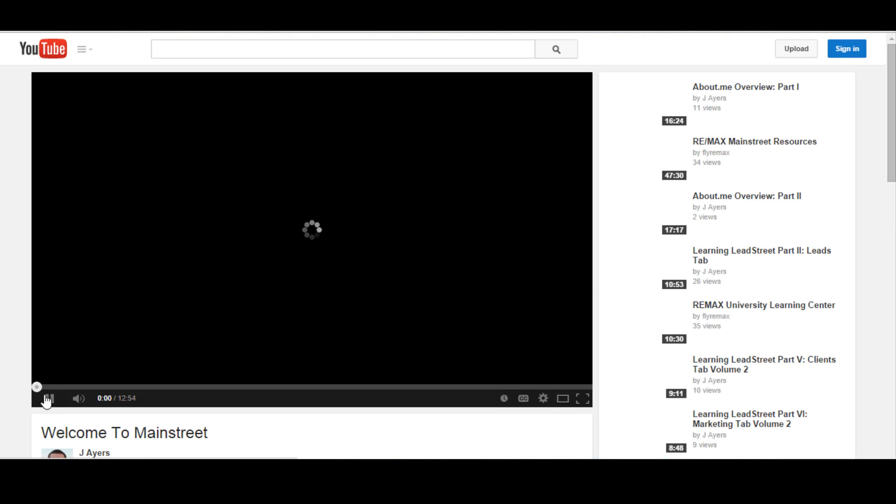
{"action": "left_click", "coordinate": [48, 399]}
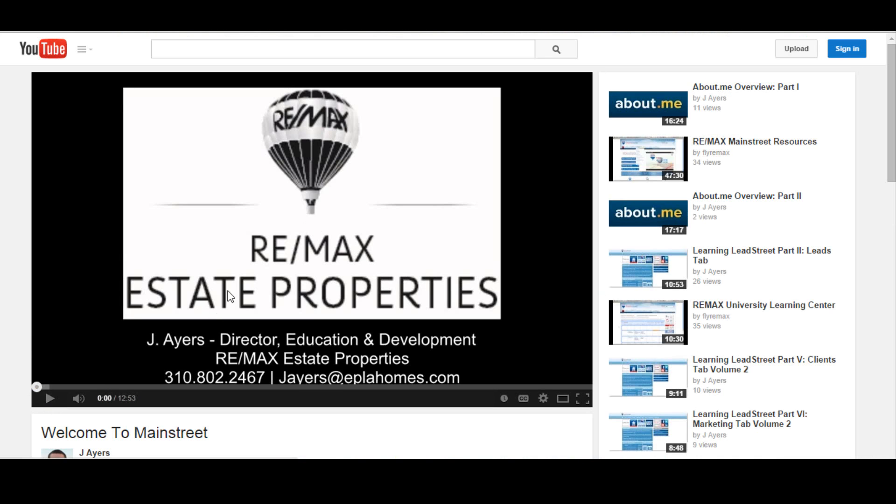
- Copy the iframe embed code from the sharing options of the Welcome To Mainstreet video
{"action": "scroll", "coordinate": [261, 239], "scroll_direction": "down", "scroll_amount": 4}
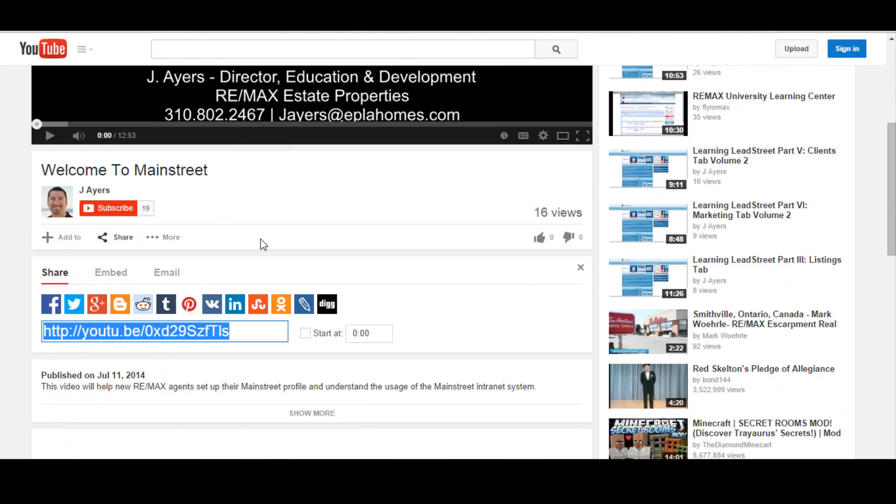
{"action": "left_click", "coordinate": [119, 174]}
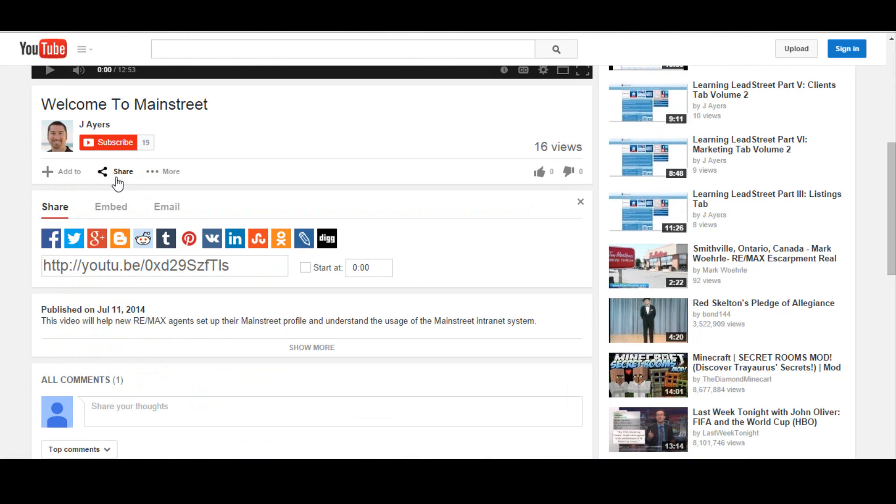
{"action": "left_click", "coordinate": [111, 207]}
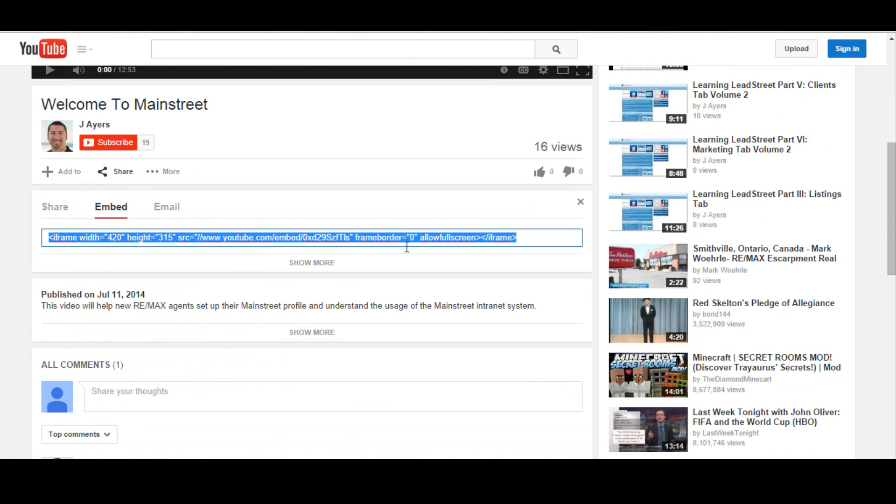
{"action": "right_click", "coordinate": [424, 239]}
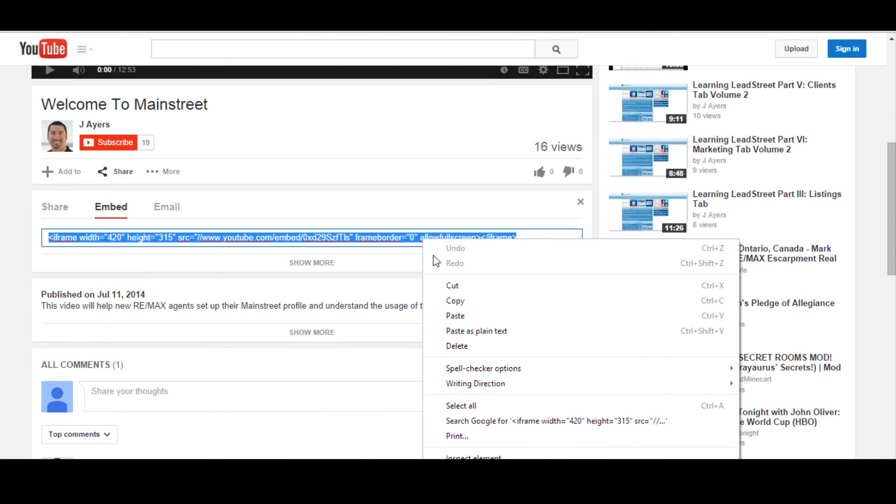
{"action": "left_click", "coordinate": [458, 304]}
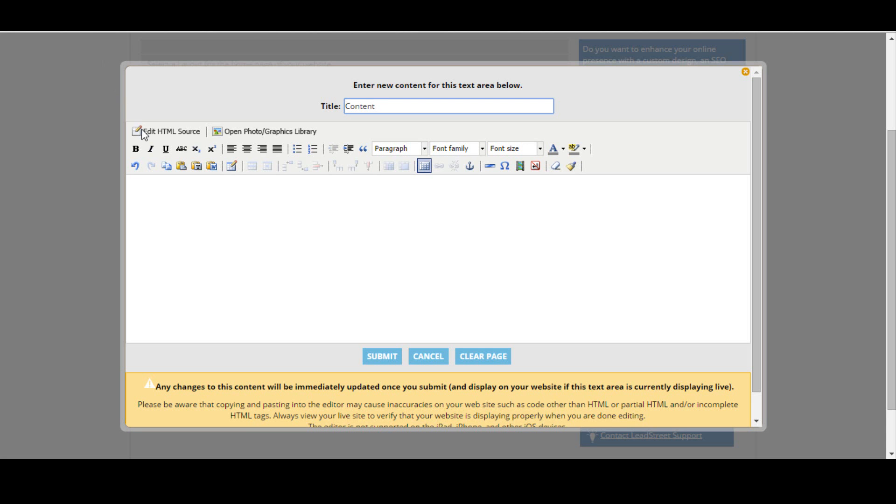
- Return to the content editor, paste the video's embed code into the HTML source and update the content
{"action": "left_click", "coordinate": [170, 132]}
{"action": "right_click", "coordinate": [240, 116]}
{"action": "left_click", "coordinate": [270, 190]}
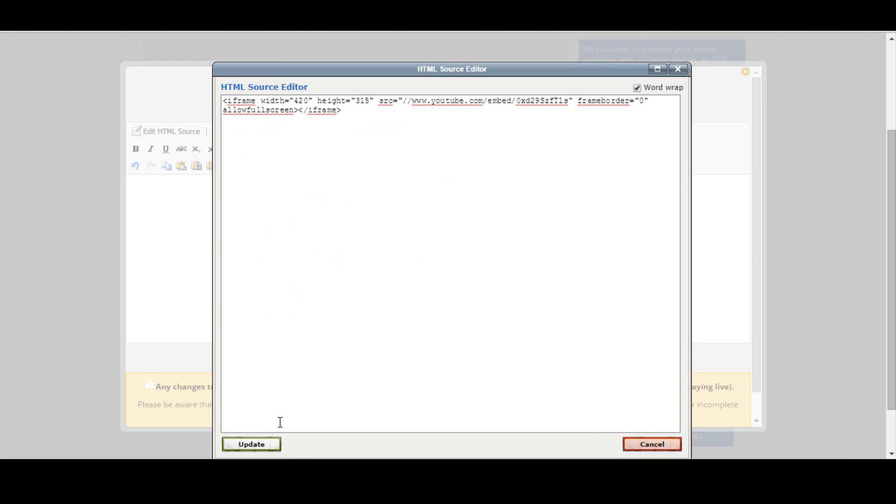
{"action": "left_click", "coordinate": [250, 446]}
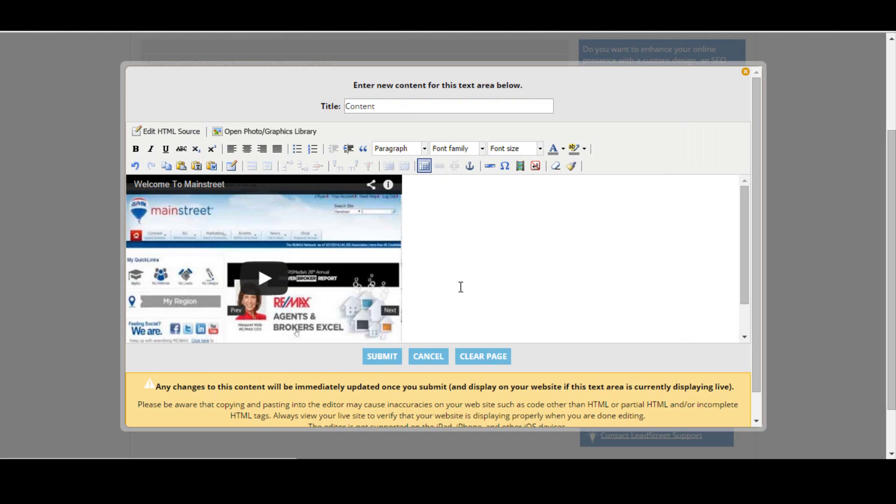
- Center-align the text area's content and remove the embedded video by deleting its HTML source
{"action": "left_click", "coordinate": [247, 148]}
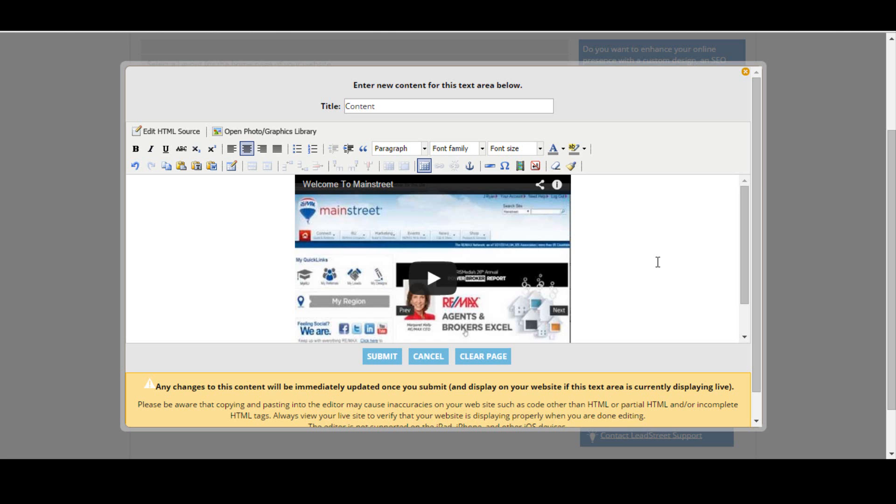
{"action": "left_click", "coordinate": [162, 131]}
{"action": "key", "text": "BackSpace"}
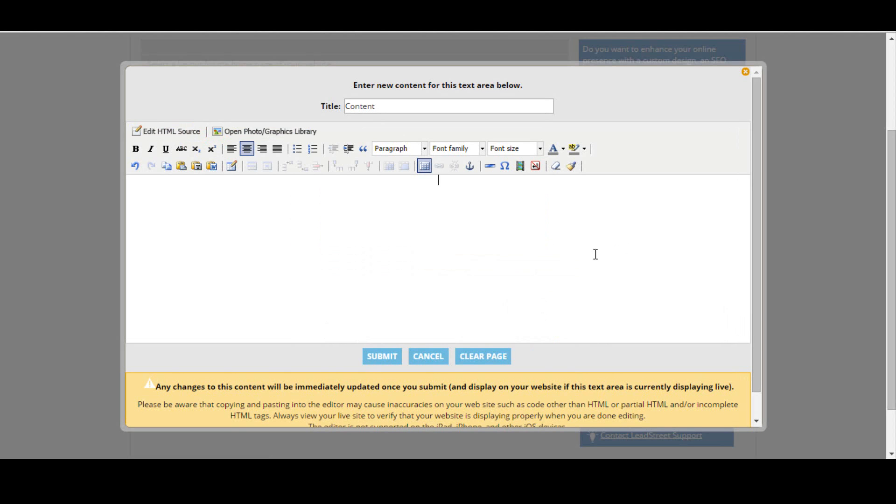
- Insert the RE/MAX Estate Properties logo from the personal image library into the empty text area
{"action": "left_click", "coordinate": [280, 134]}
{"action": "left_click", "coordinate": [88, 111]}
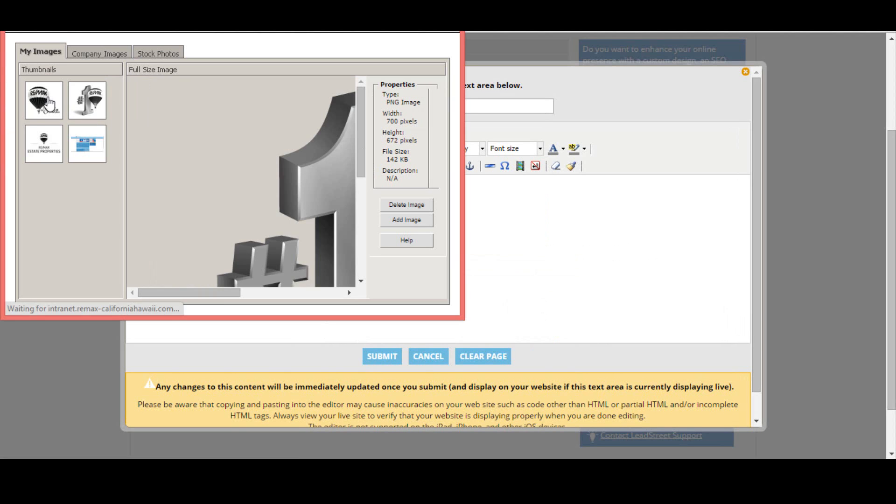
{"action": "left_click_drag", "start_coordinate": [36, 140], "coordinate": [542, 226]}
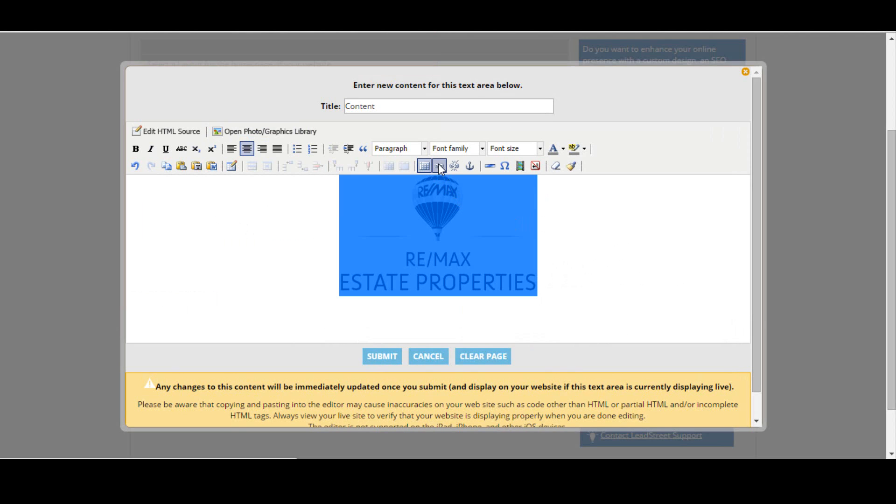
- Link the RE/MAX Estate Properties logo to remax.com, choosing its link target, and submit the text area's content
{"action": "left_click", "coordinate": [439, 165]}
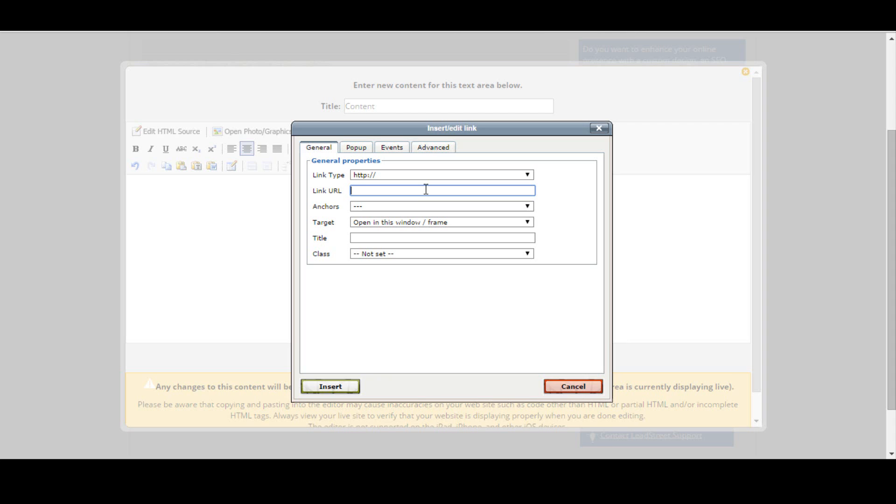
{"action": "type", "text": "remax.com"}
{"action": "double_click", "coordinate": [323, 223]}
{"action": "left_click", "coordinate": [529, 223]}
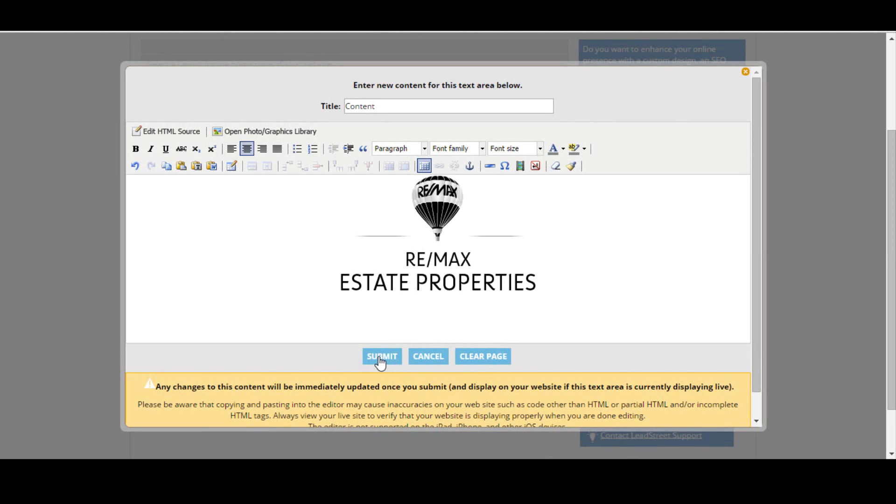
{"action": "left_click", "coordinate": [381, 357]}
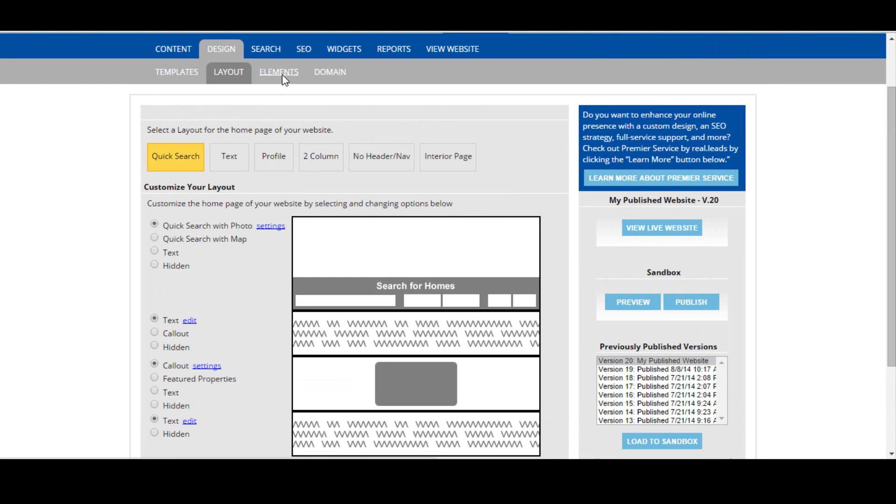
- Open the website's design elements and browse the scenic background images available for the wallpaper
{"action": "left_click", "coordinate": [282, 74]}
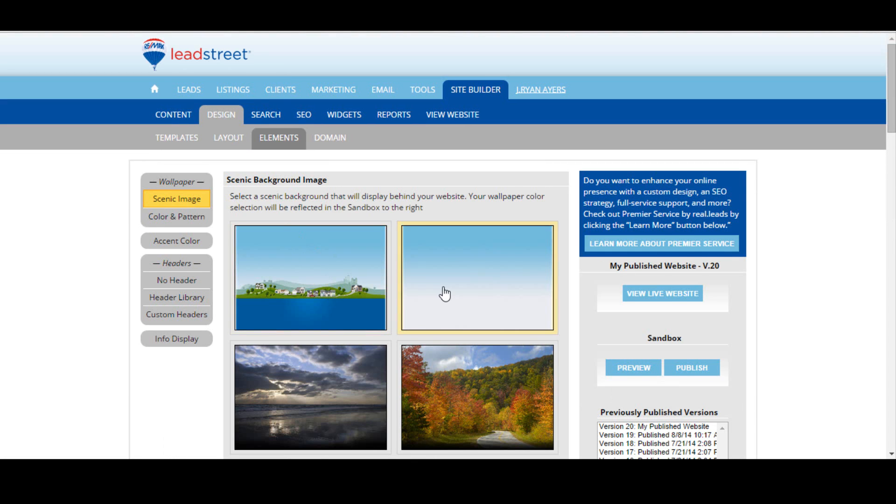
{"action": "scroll", "coordinate": [445, 293], "scroll_direction": "down", "scroll_amount": 7}
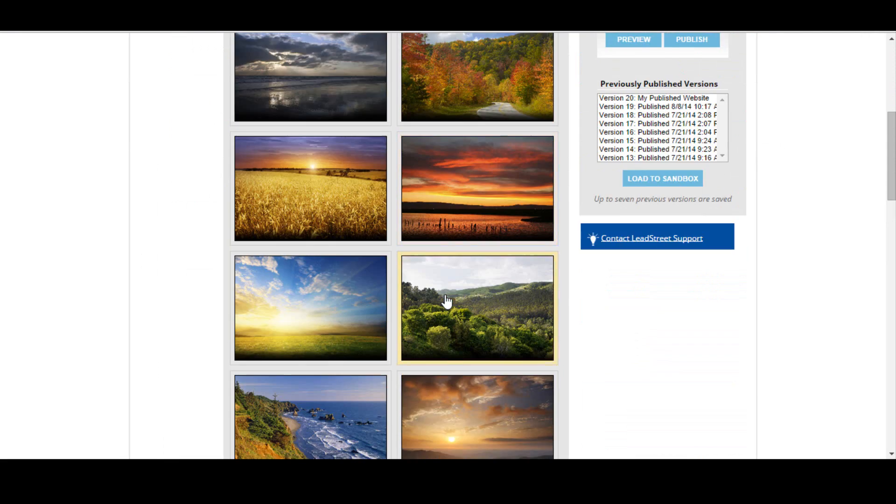
{"action": "scroll", "coordinate": [445, 302], "scroll_direction": "down", "scroll_amount": 4}
{"action": "scroll", "coordinate": [442, 303], "scroll_direction": "up", "scroll_amount": 3}
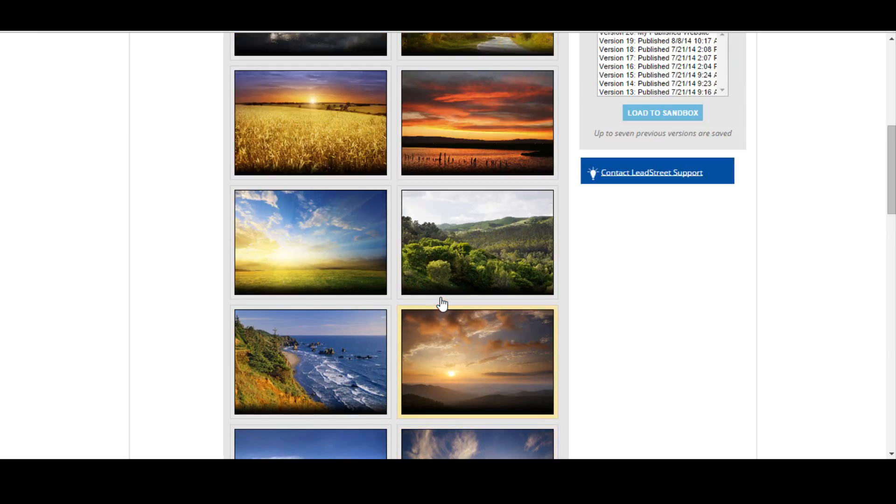
{"action": "scroll", "coordinate": [442, 304], "scroll_direction": "up", "scroll_amount": 7}
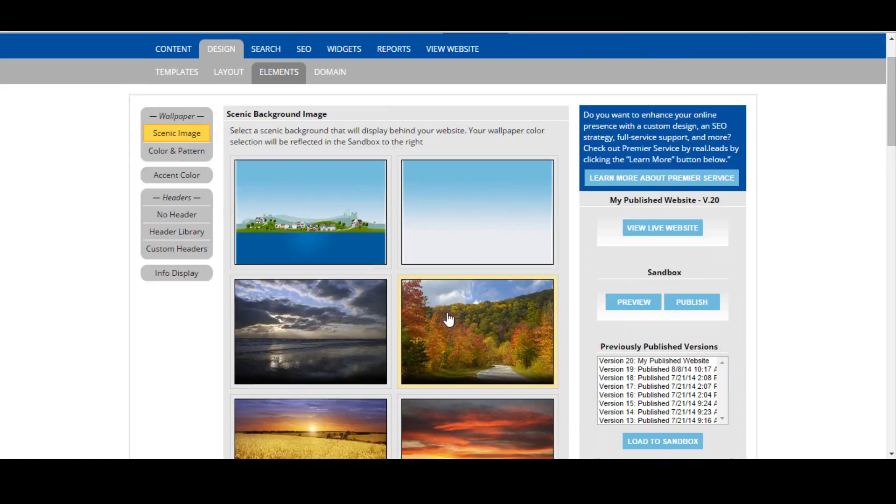
{"action": "scroll", "coordinate": [448, 319], "scroll_direction": "up", "scroll_amount": 2}
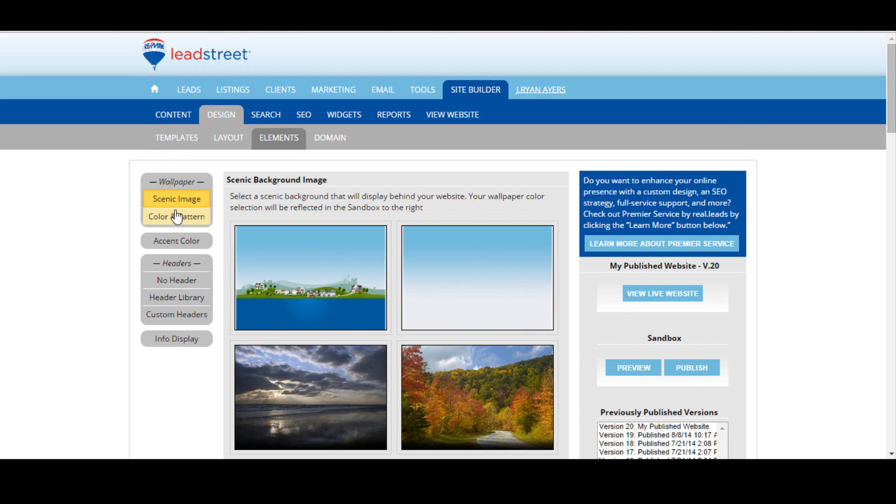
- Review the wallpaper color and pattern options and compare them with the live website's background
{"action": "left_click", "coordinate": [169, 218]}
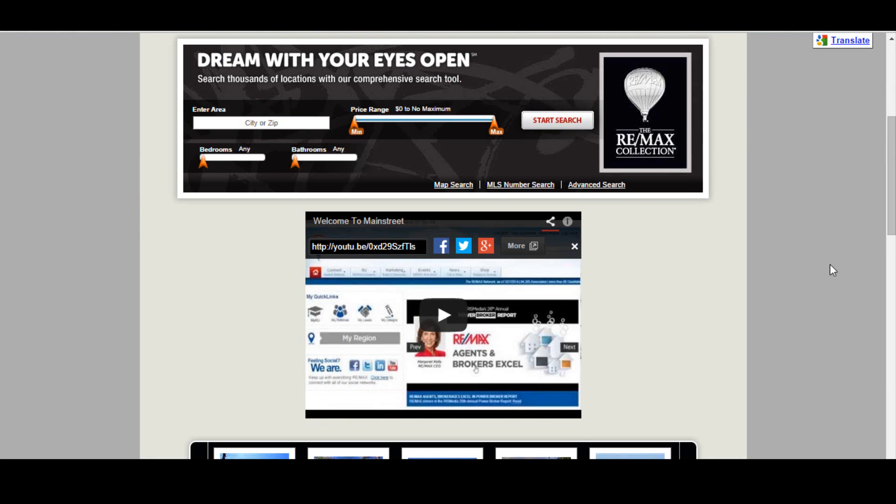
{"action": "scroll", "coordinate": [830, 266], "scroll_direction": "up", "scroll_amount": 5}
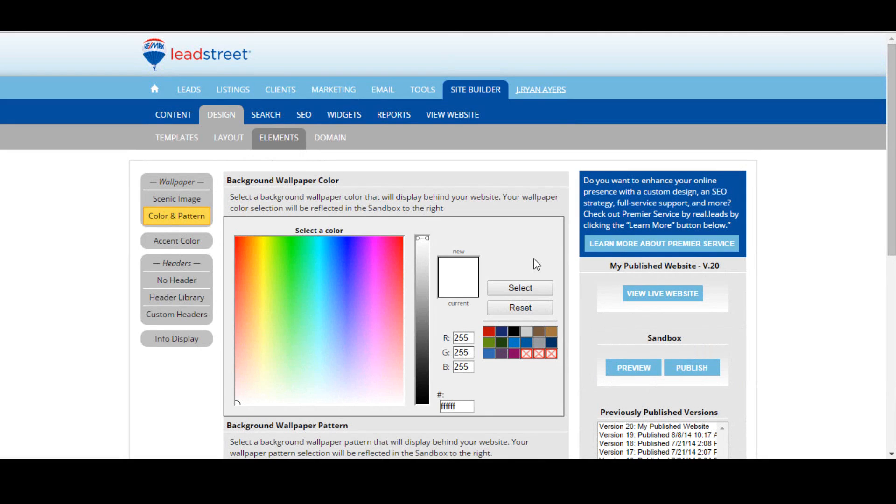
{"action": "scroll", "coordinate": [544, 346], "scroll_direction": "down", "scroll_amount": 4}
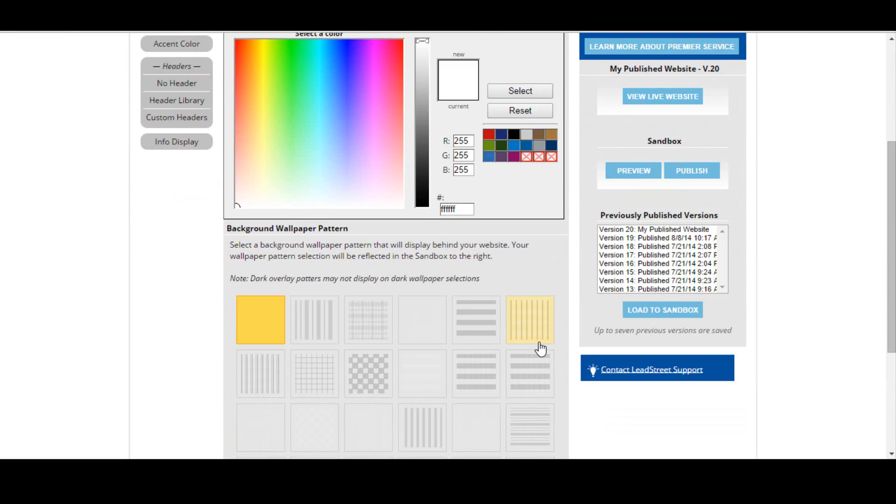
{"action": "scroll", "coordinate": [540, 347], "scroll_direction": "down", "scroll_amount": 1}
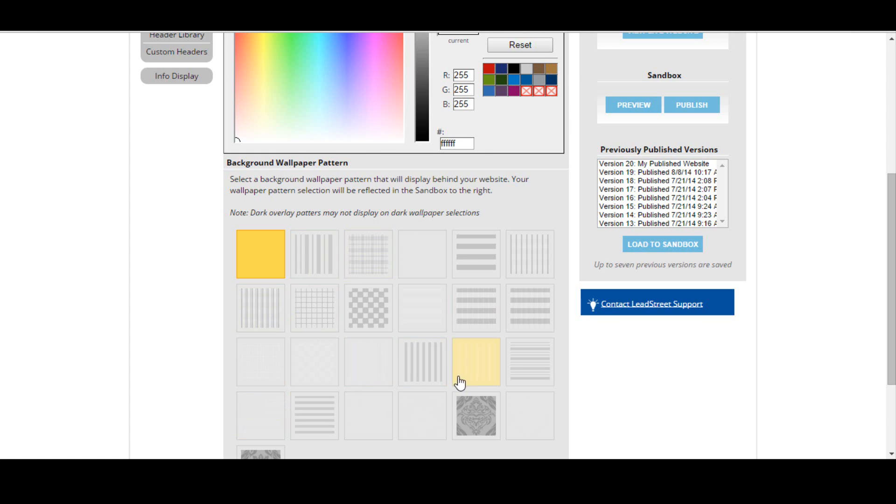
{"action": "scroll", "coordinate": [460, 382], "scroll_direction": "down", "scroll_amount": 1}
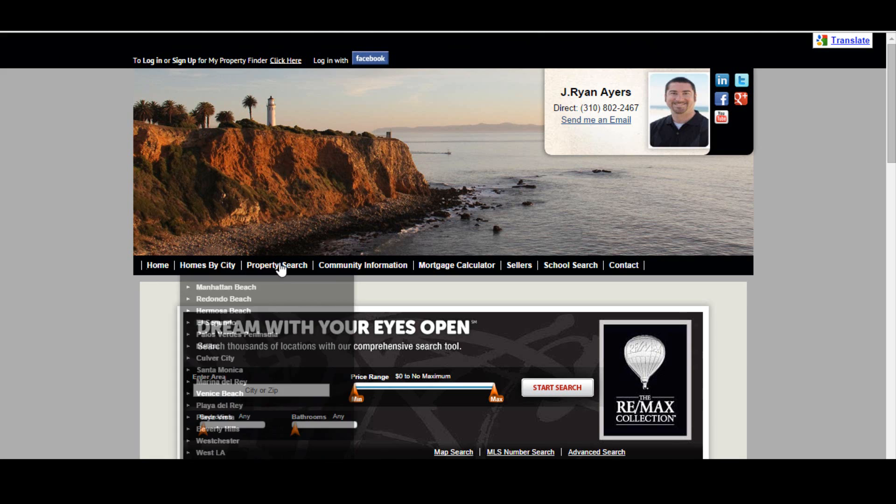
- Check the navigation bar's drop-down on the live website and set the accent color to black (000000)
{"action": "mouse_move", "coordinate": [281, 270]}
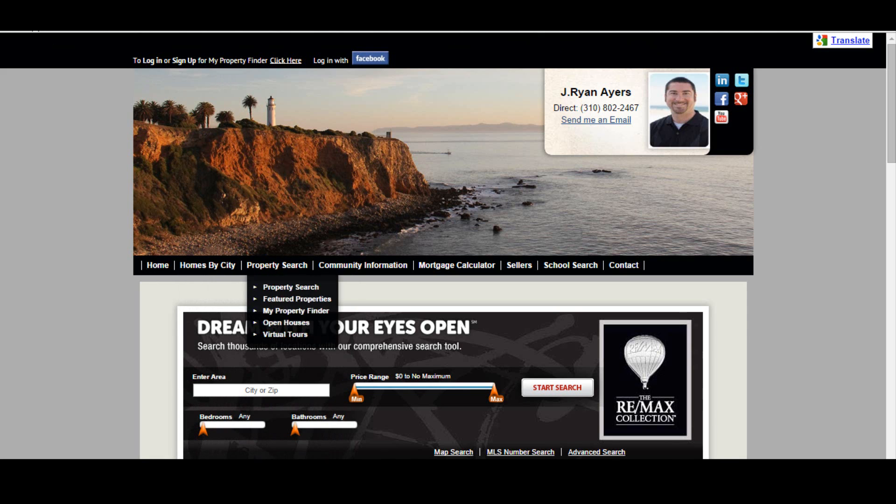
{"action": "left_click", "coordinate": [70, 9]}
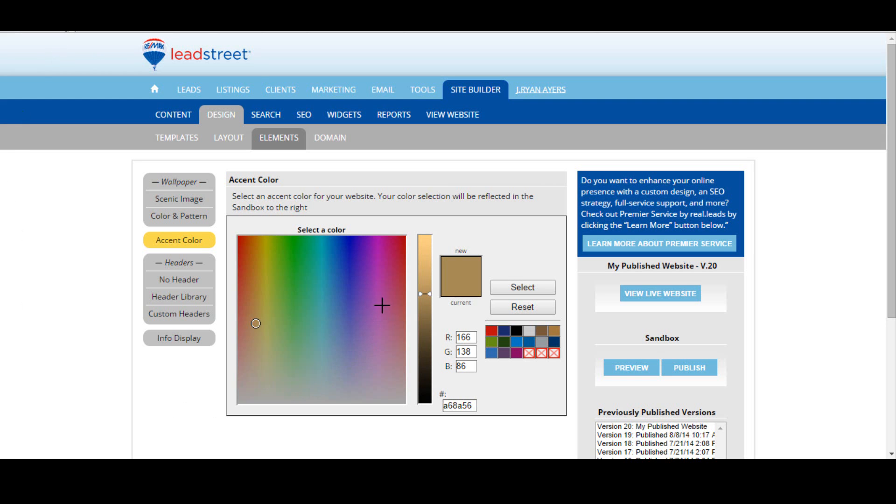
{"action": "left_click", "coordinate": [424, 403]}
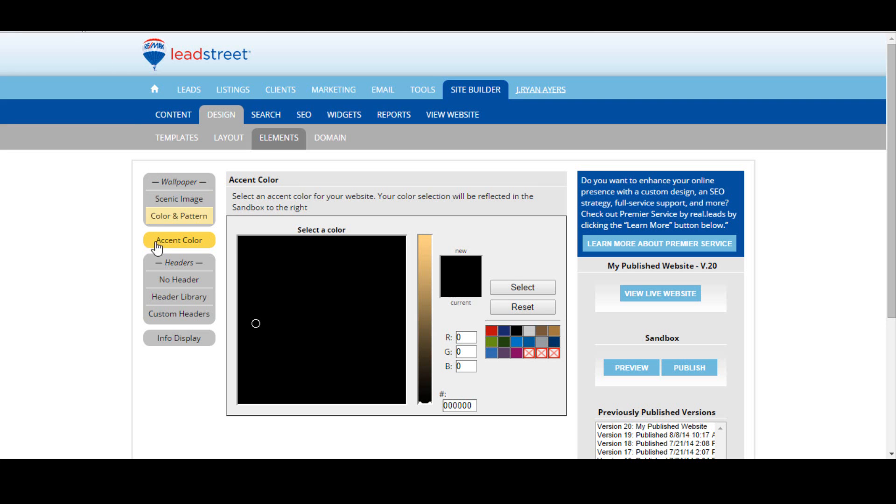
- Decline removing the header with the No Header option and browse the header image library
{"action": "left_click", "coordinate": [175, 286]}
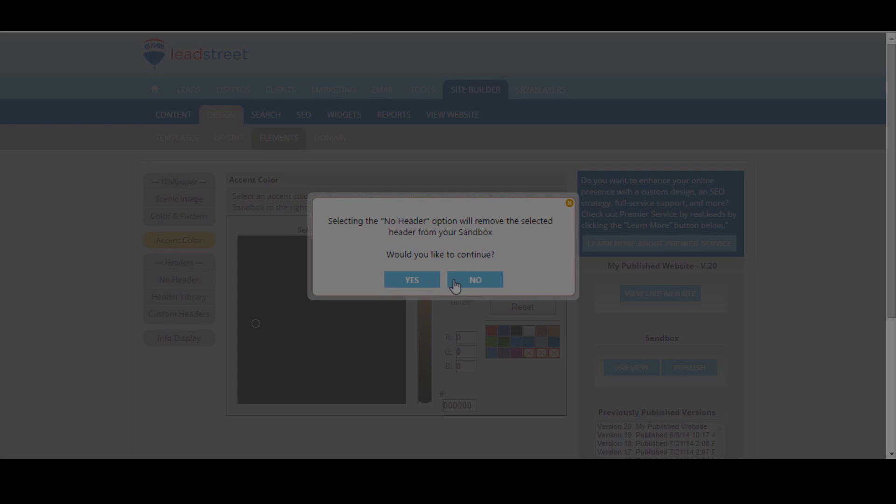
{"action": "left_click", "coordinate": [457, 280]}
{"action": "left_click", "coordinate": [187, 303]}
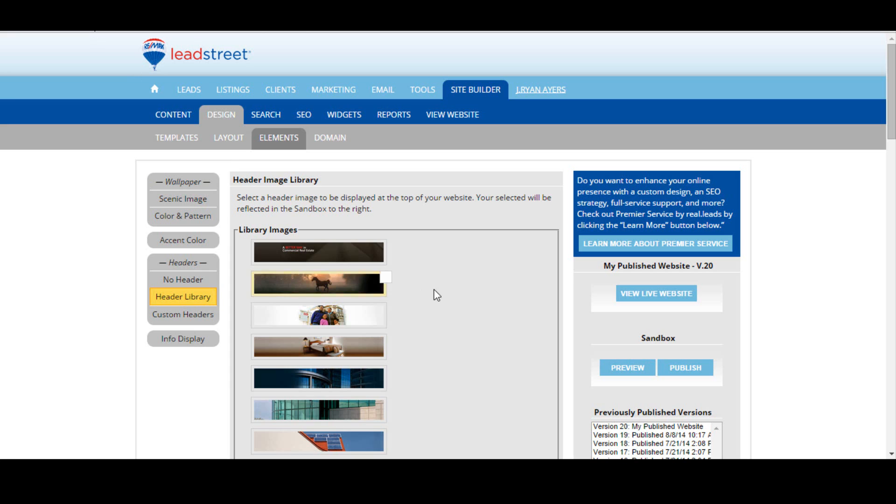
{"action": "scroll", "coordinate": [346, 266], "scroll_direction": "down", "scroll_amount": 5}
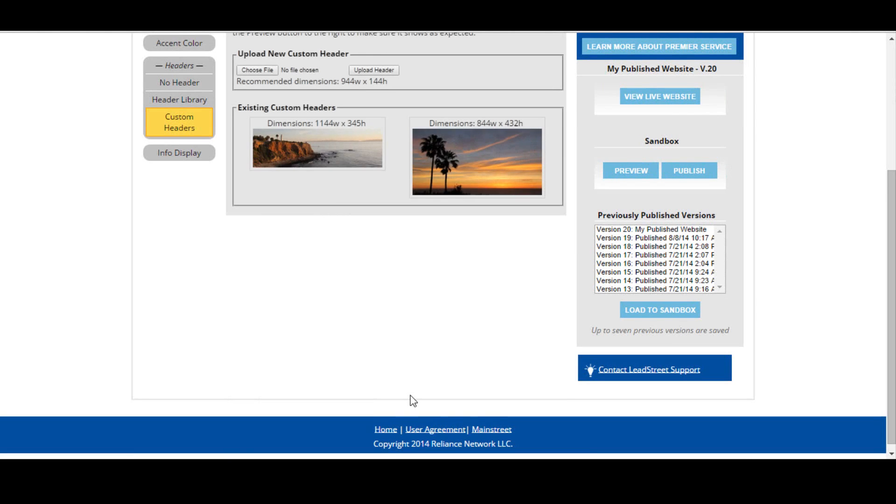
- Review the custom header options, including the upload requirements and the existing custom header images
{"action": "scroll", "coordinate": [410, 395], "scroll_direction": "up", "scroll_amount": 3}
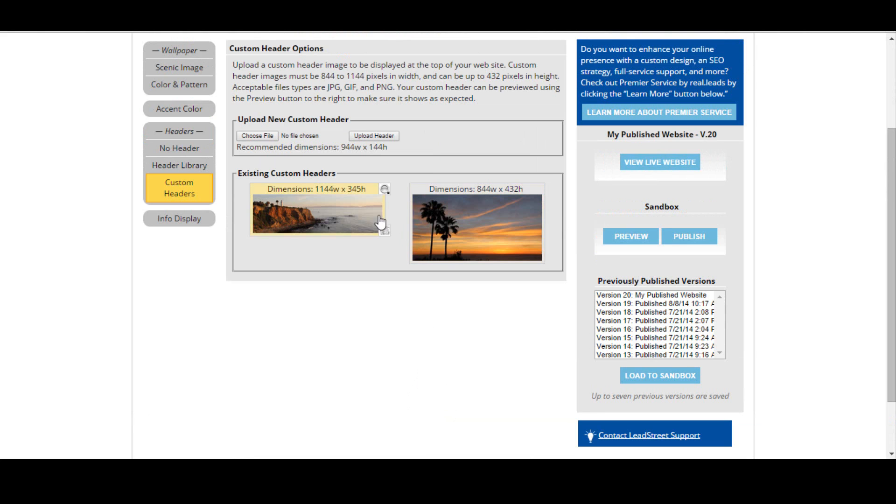
{"action": "scroll", "coordinate": [287, 205], "scroll_direction": "up", "scroll_amount": 3}
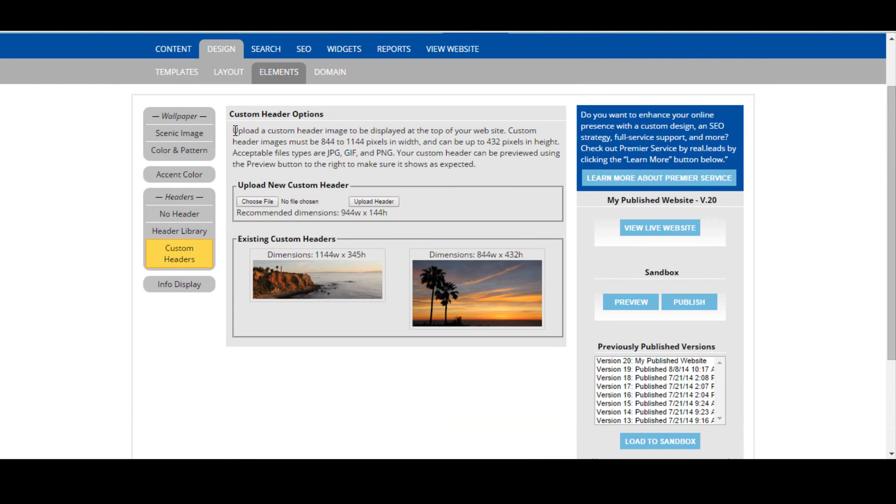
{"action": "left_click_drag", "start_coordinate": [233, 130], "coordinate": [474, 165]}
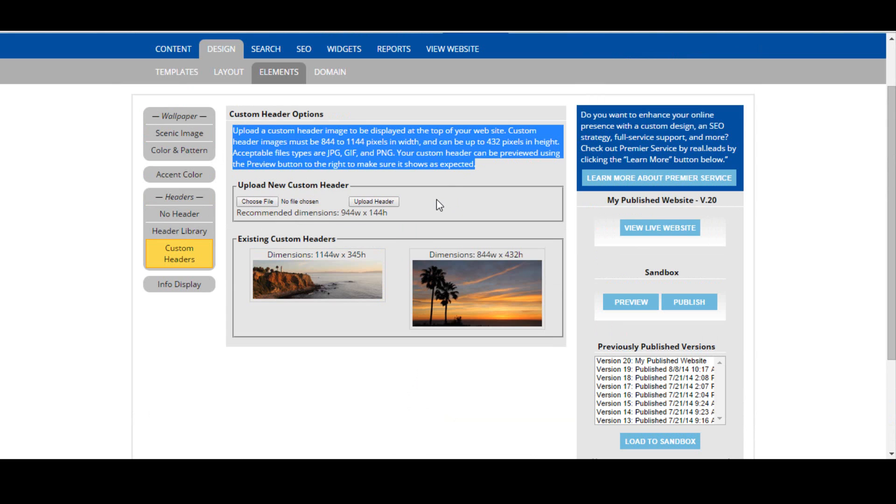
- Select the 844w x 432h palm-tree sunset custom header for the sandbox and view it enlarged
{"action": "mouse_move", "coordinate": [305, 278]}
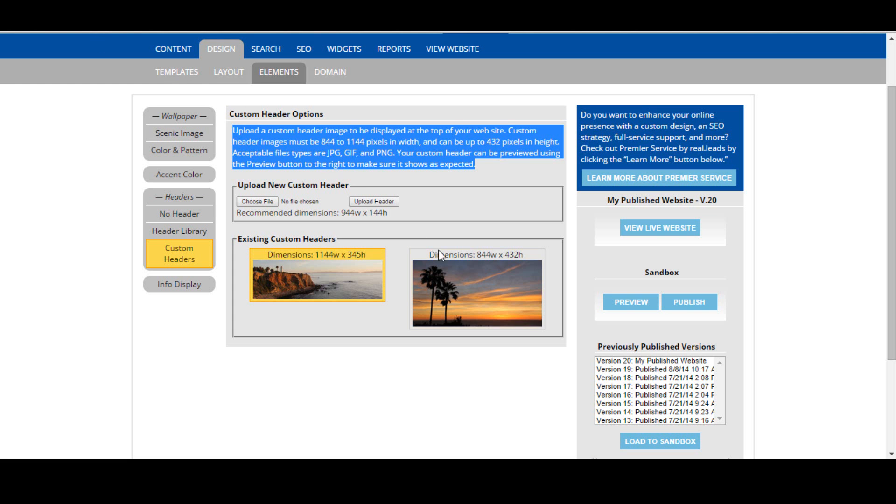
{"action": "mouse_move", "coordinate": [460, 284]}
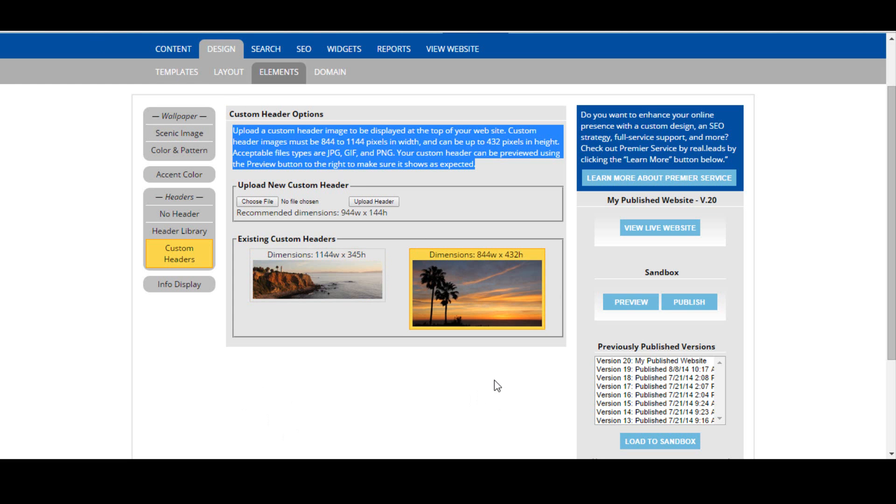
{"action": "mouse_move", "coordinate": [487, 291]}
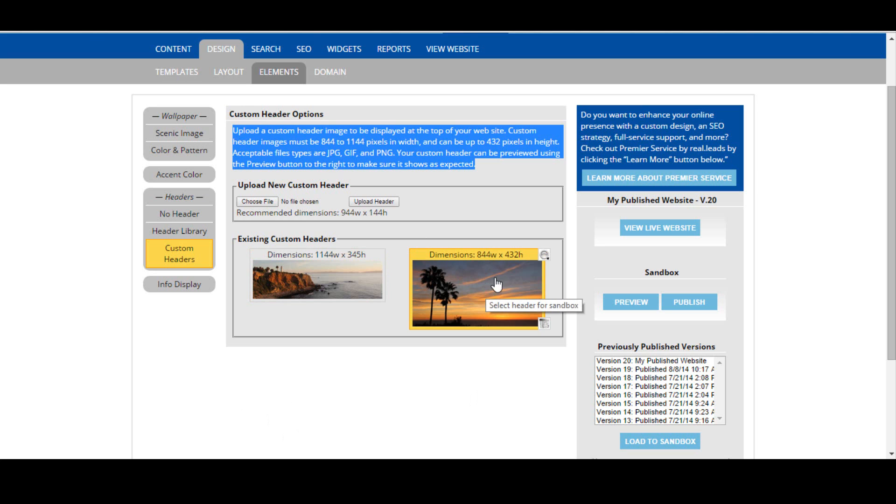
{"action": "left_click", "coordinate": [544, 256]}
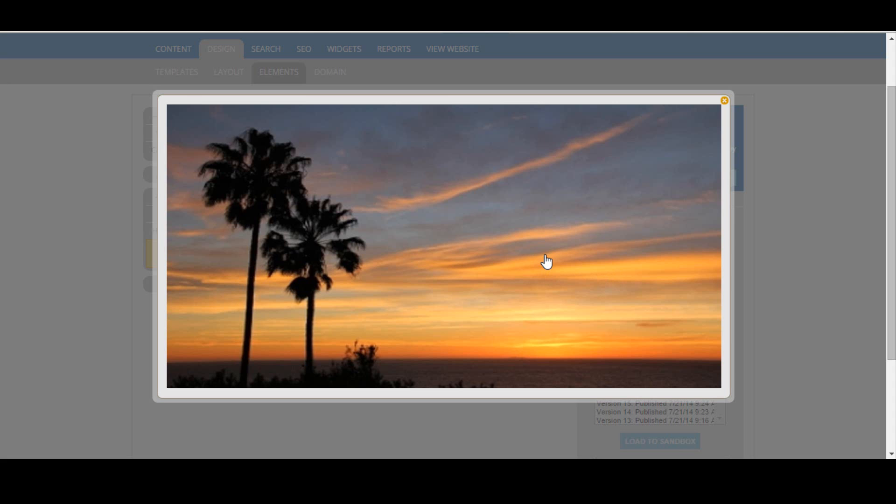
{"action": "left_click", "coordinate": [724, 102]}
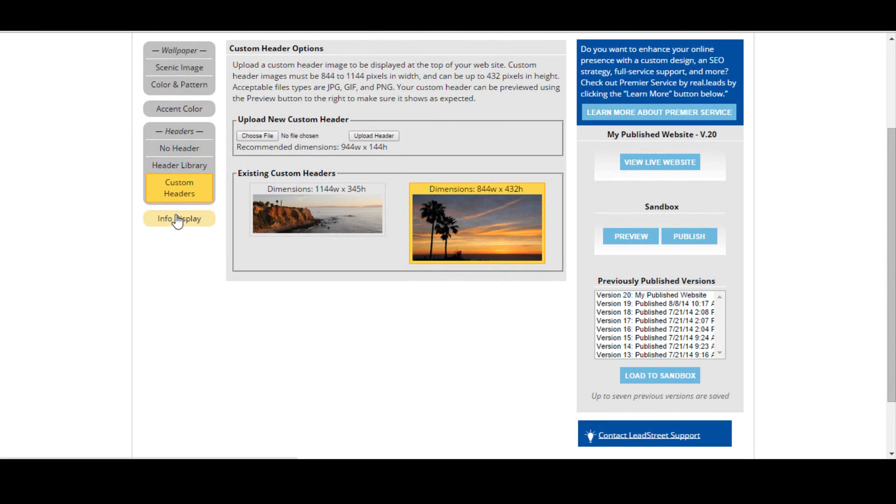
- In the information display options, turn off the company logo and office name and turn on the Quick Search header
{"action": "left_click", "coordinate": [177, 219]}
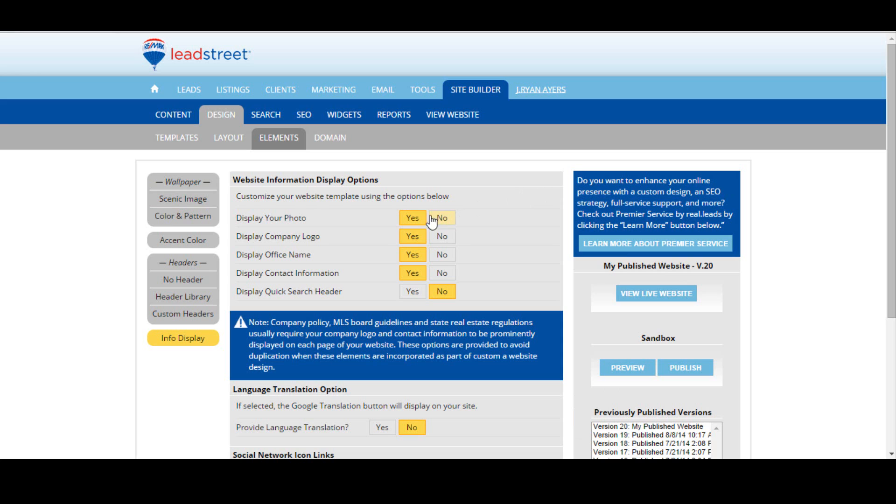
{"action": "left_click", "coordinate": [445, 237]}
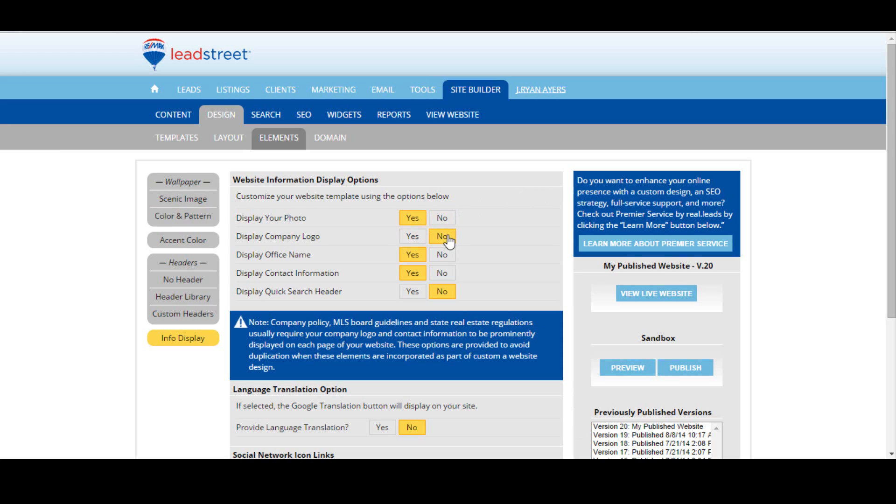
{"action": "left_click", "coordinate": [447, 255]}
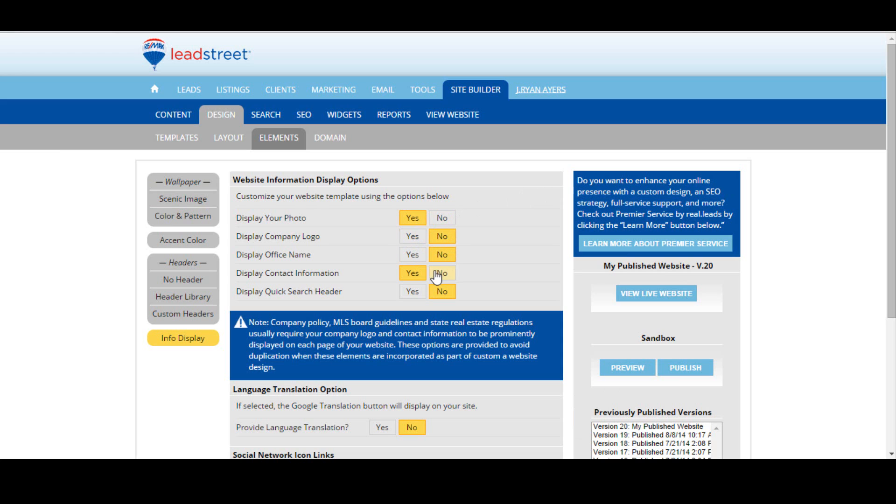
{"action": "left_click", "coordinate": [416, 294]}
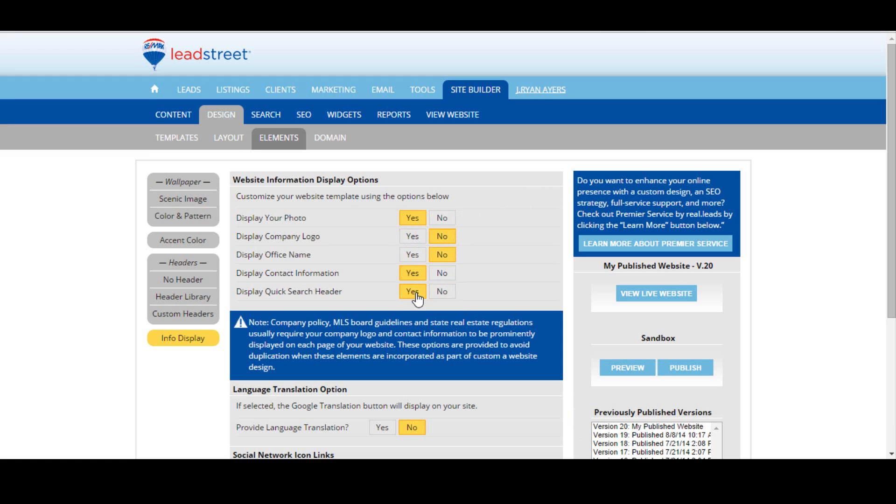
- Open the Manhattan Beach homes page on the live website and examine the Quick Search header above the listings
{"action": "left_click", "coordinate": [163, 8]}
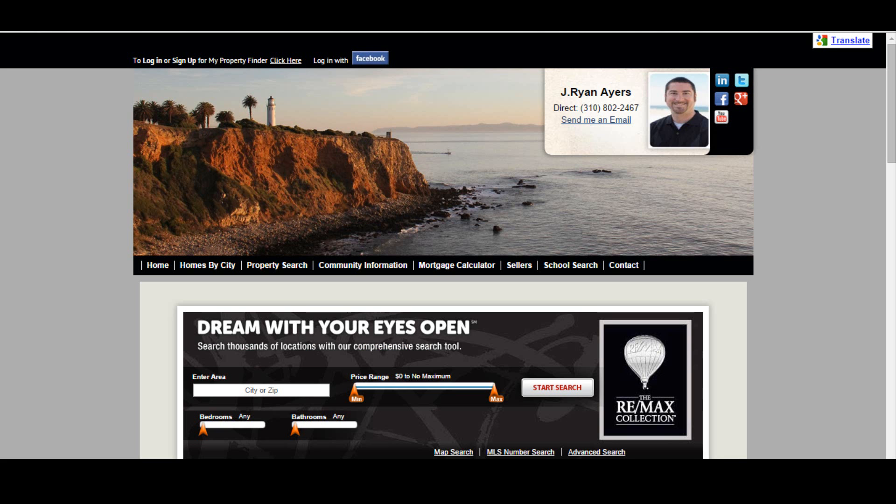
{"action": "mouse_move", "coordinate": [212, 264]}
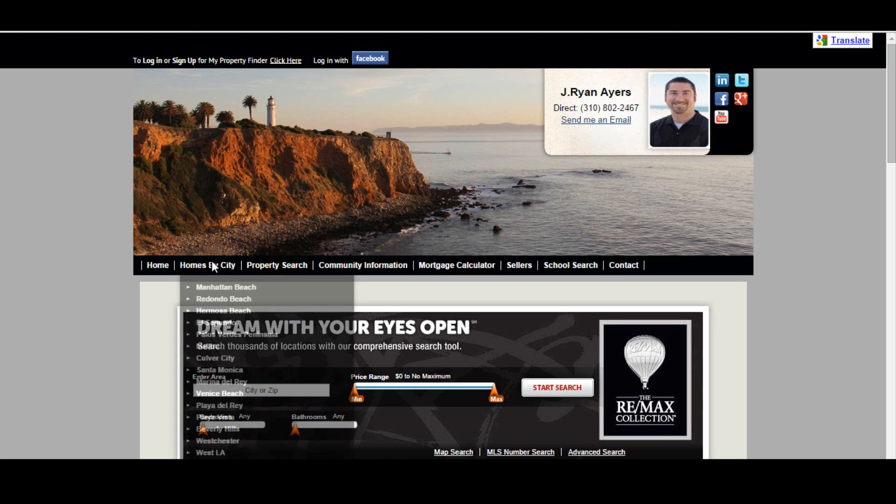
{"action": "left_click", "coordinate": [220, 287]}
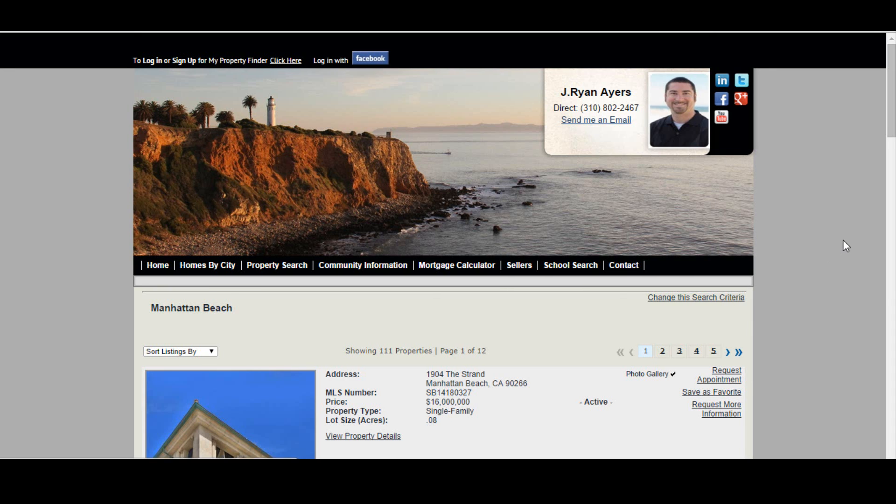
{"action": "scroll", "coordinate": [845, 238], "scroll_direction": "down", "scroll_amount": 1}
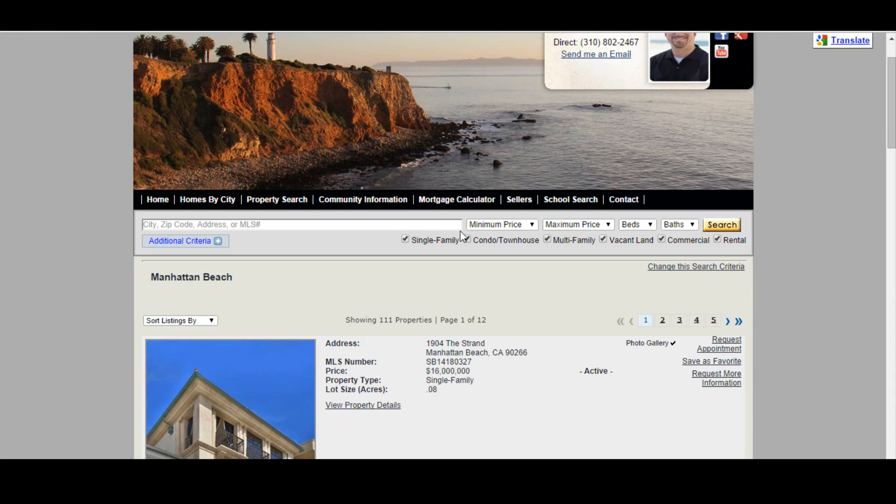
- Expand the additional criteria of the live website's Quick Search header and highlight its matching display option in the site builder
{"action": "left_click", "coordinate": [193, 242]}
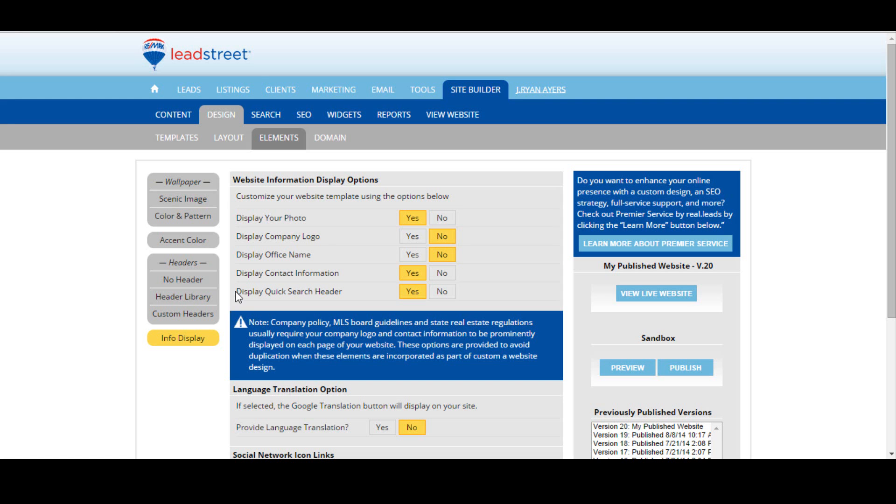
{"action": "left_click_drag", "start_coordinate": [236, 292], "coordinate": [350, 292]}
- Turn on the language translation option and show the Google Translate language choices on the live website
{"action": "scroll", "coordinate": [419, 297], "scroll_direction": "down", "scroll_amount": 5}
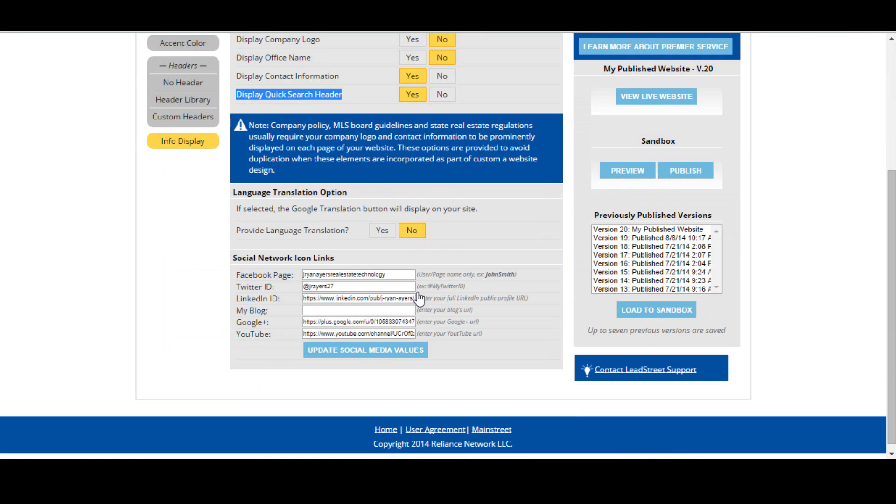
{"action": "left_click", "coordinate": [383, 232]}
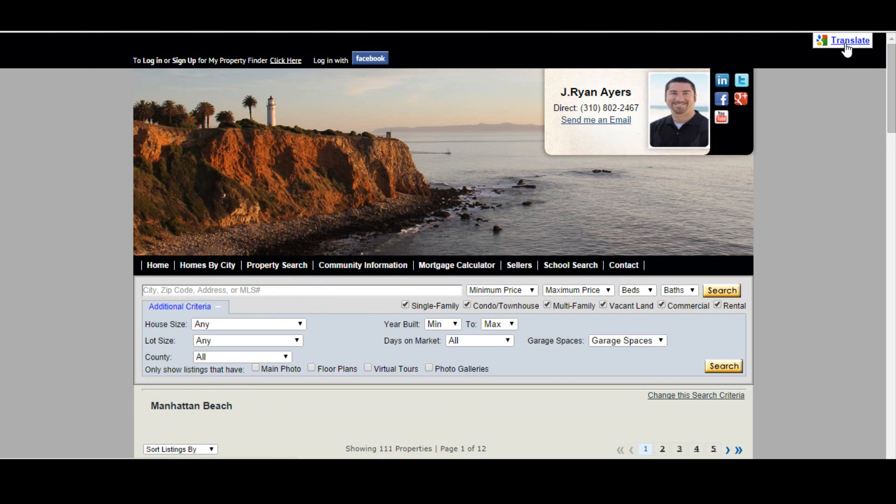
{"action": "left_click", "coordinate": [845, 42]}
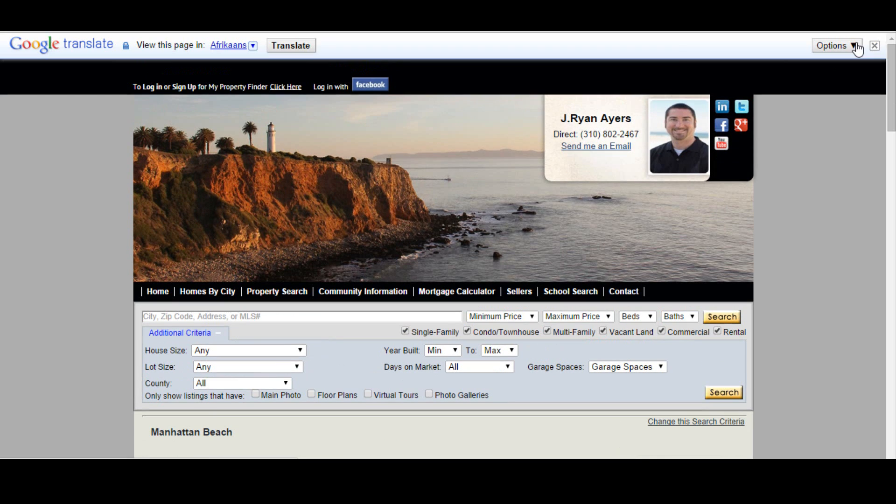
{"action": "left_click", "coordinate": [253, 46]}
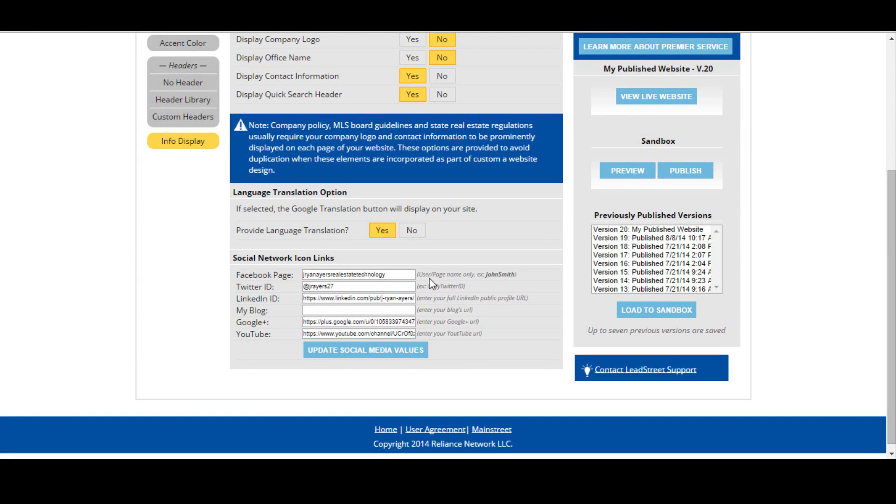
{"action": "left_click_drag", "start_coordinate": [417, 275], "coordinate": [488, 335]}
{"action": "left_click", "coordinate": [493, 347]}
{"action": "left_click_drag", "start_coordinate": [304, 298], "coordinate": [320, 299]}
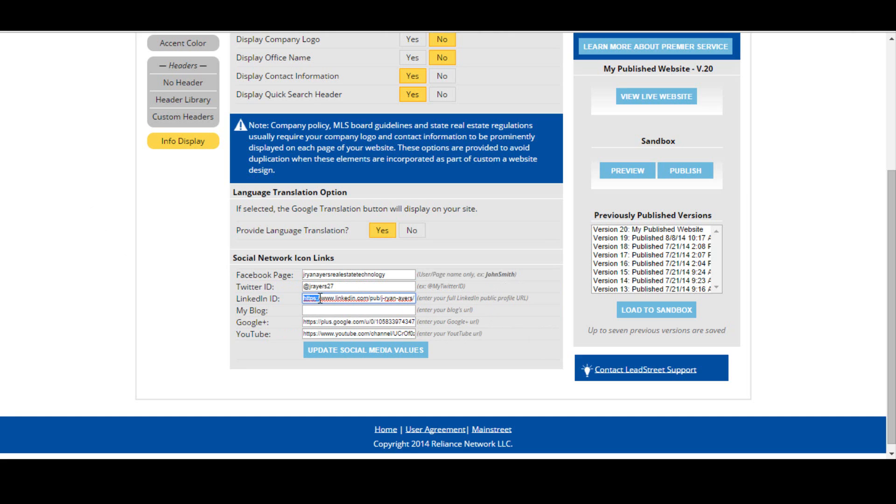
{"action": "left_click", "coordinate": [292, 322]}
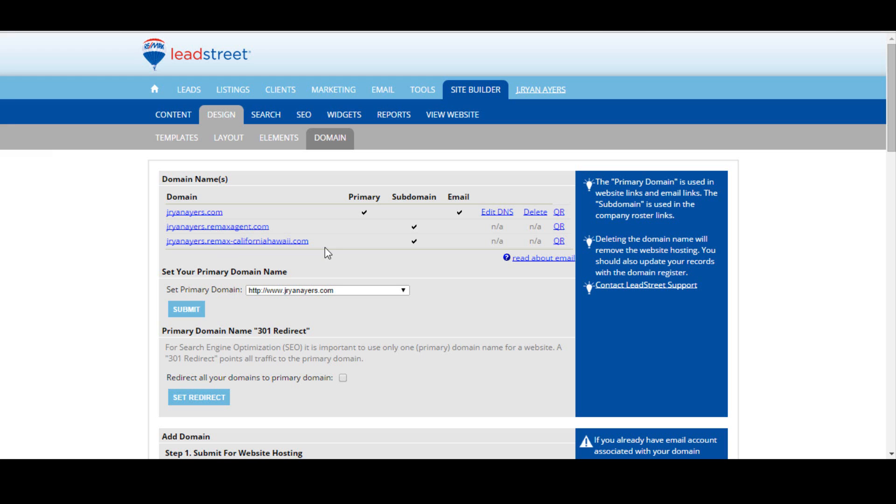
- Enter the agent's own .com domain as the domain to submit for website hosting
{"action": "scroll", "coordinate": [325, 248], "scroll_direction": "down", "scroll_amount": 4}
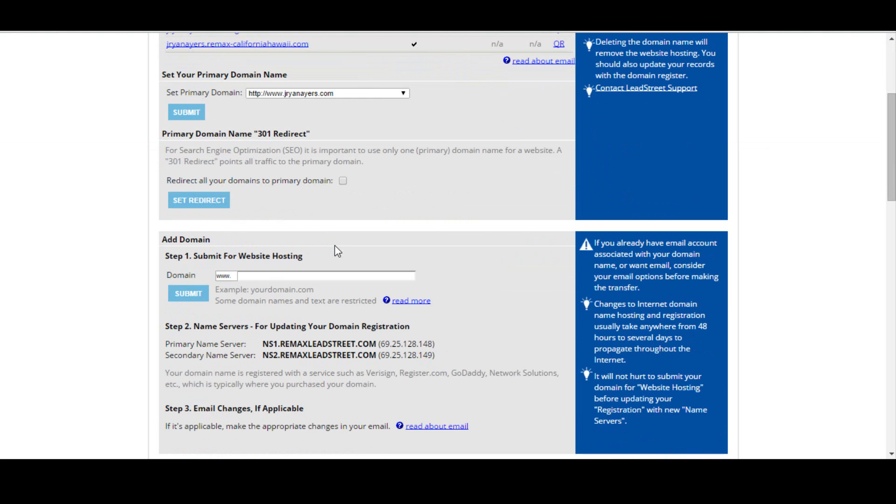
{"action": "left_click", "coordinate": [257, 275]}
{"action": "type", "text": "jryanay"}
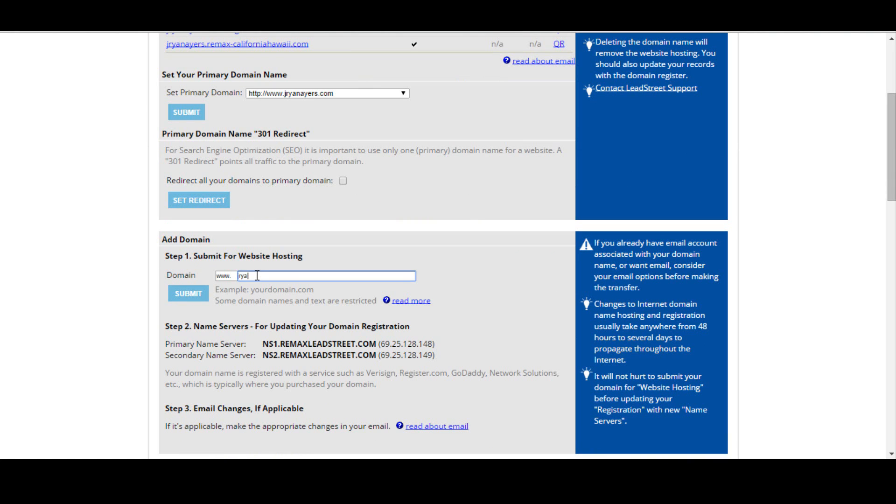
{"action": "type", "text": "ers.com"}
{"action": "left_click", "coordinate": [402, 95]}
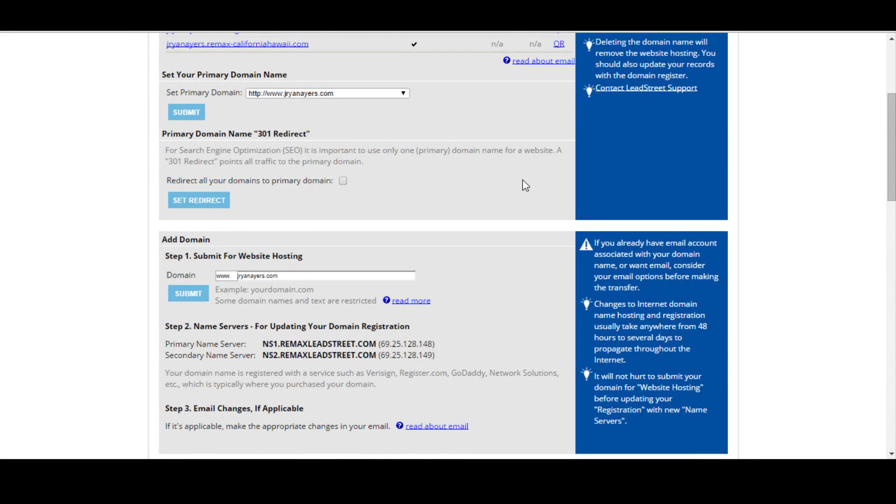
- Examine the primary and secondary name servers listed for updating the domain registration
{"action": "scroll", "coordinate": [524, 184], "scroll_direction": "down", "scroll_amount": 3}
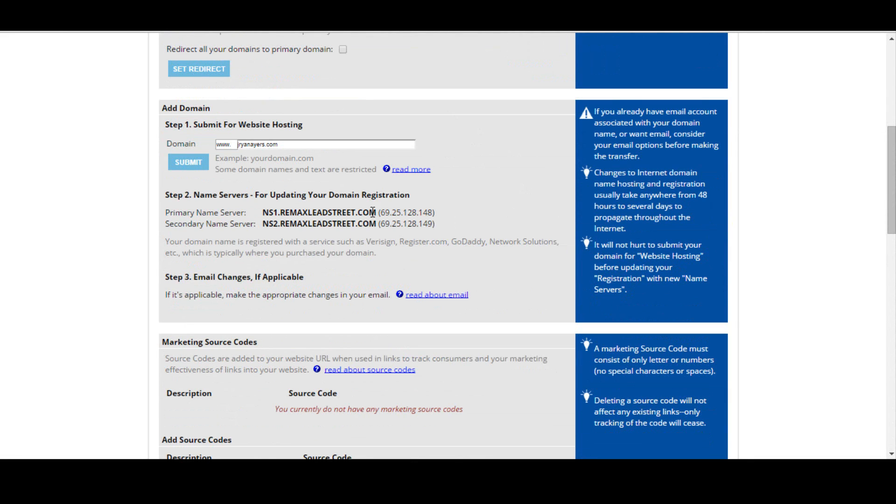
{"action": "mouse_move", "coordinate": [265, 213]}
{"action": "left_mouse_down"}
{"action": "mouse_move", "coordinate": [377, 213]}
{"action": "mouse_move", "coordinate": [346, 224]}
{"action": "mouse_move", "coordinate": [266, 222]}
{"action": "left_mouse_up"}
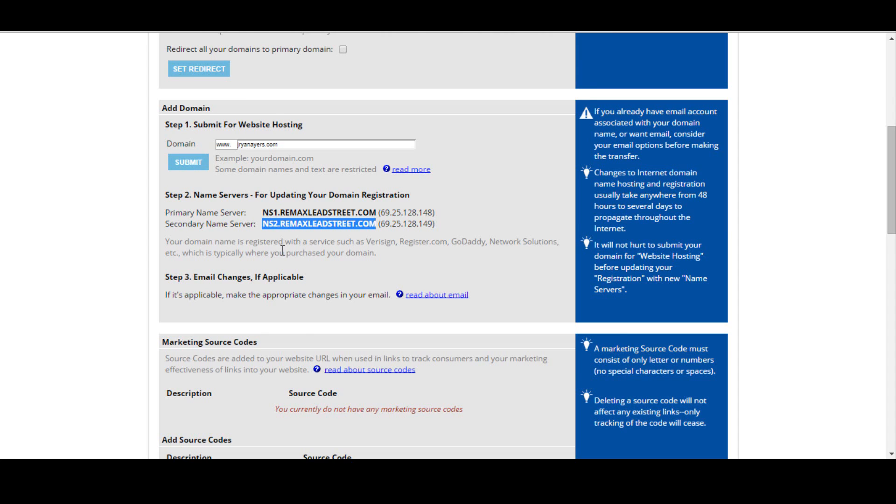
- Choose the agent's own .com address in the primary domain setting
{"action": "scroll", "coordinate": [283, 251], "scroll_direction": "up", "scroll_amount": 5}
{"action": "left_click", "coordinate": [404, 224]}
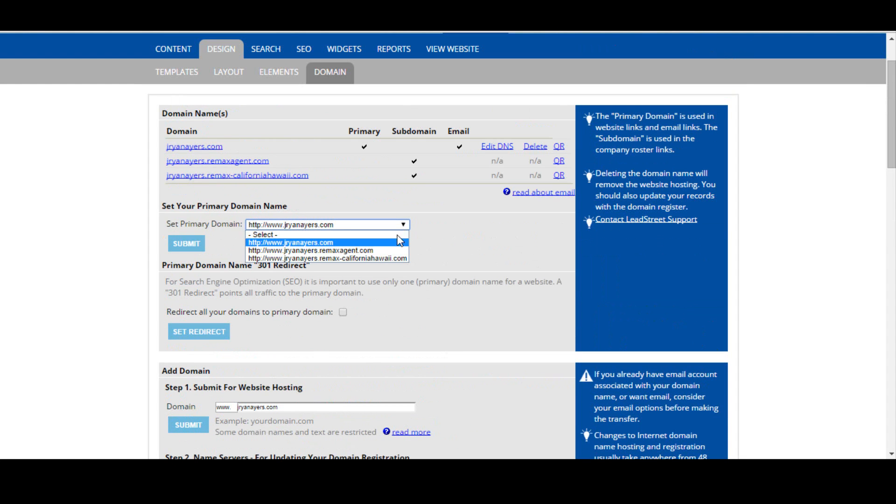
{"action": "left_click", "coordinate": [398, 243]}
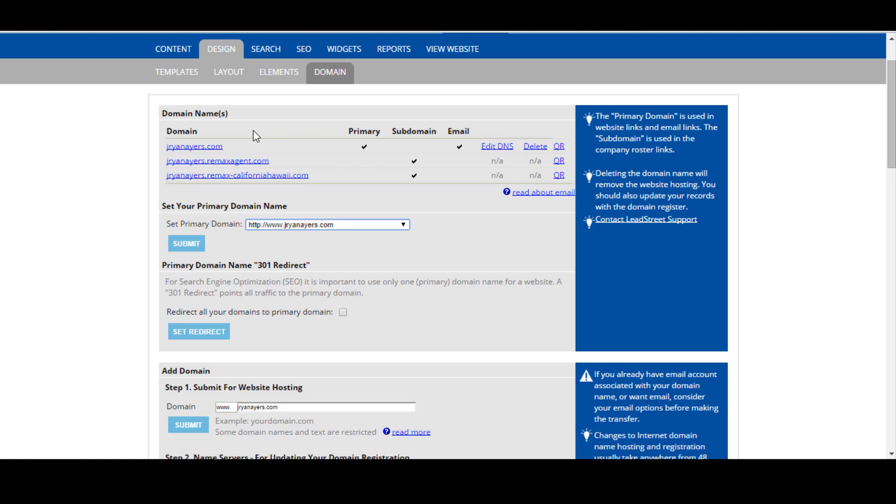
- View the websites at the primary domain and the remaxagent.com subdomain, returning to the domain list to highlight the primary domain
{"action": "left_click", "coordinate": [203, 147]}
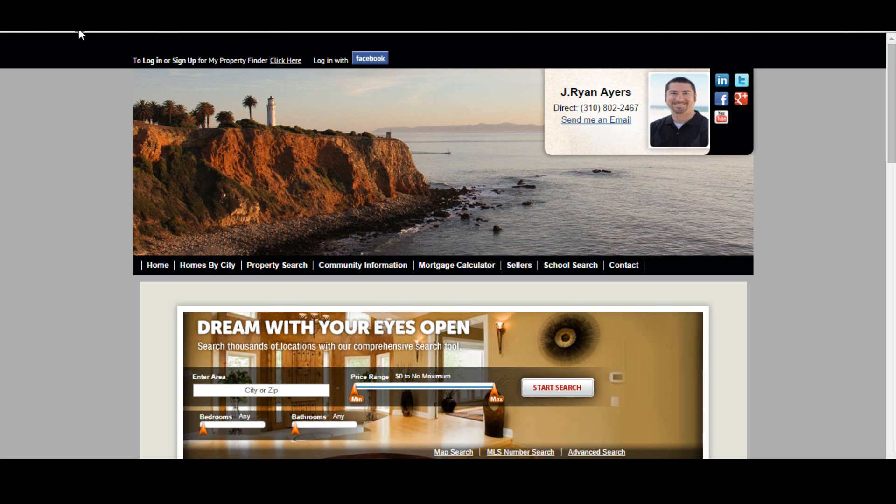
{"action": "left_click", "coordinate": [77, 8]}
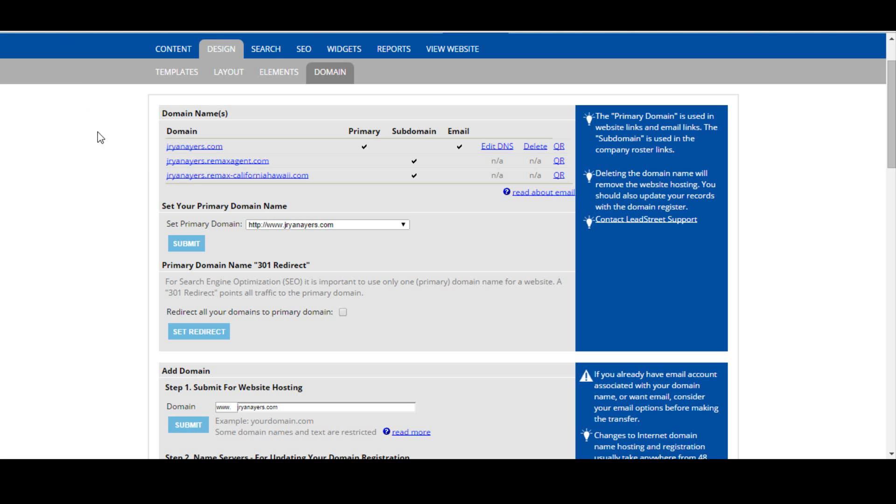
{"action": "left_click", "coordinate": [203, 163]}
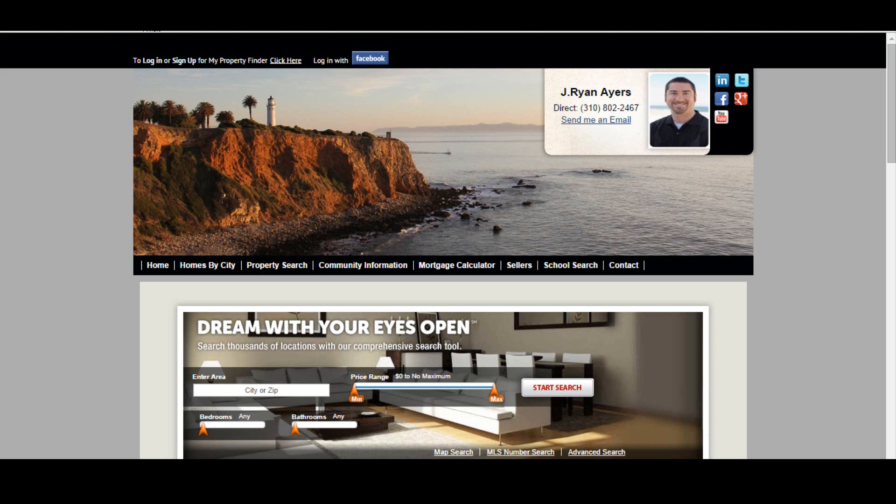
{"action": "left_click", "coordinate": [140, 8]}
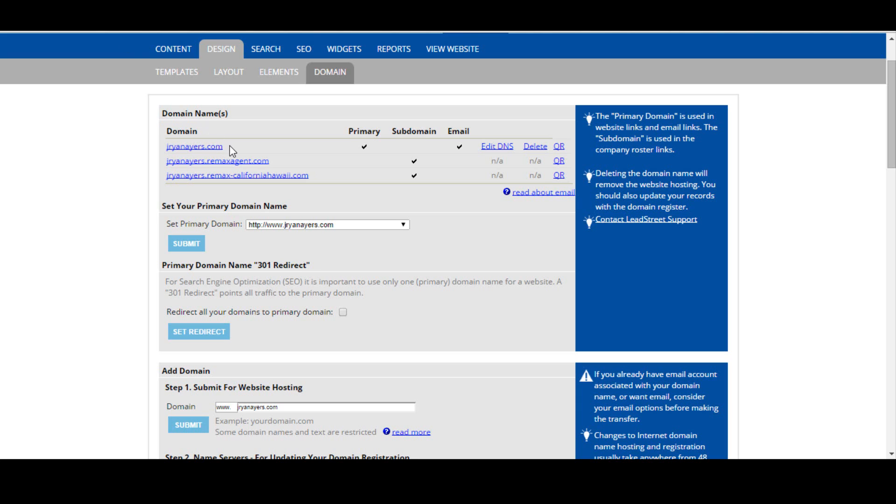
{"action": "left_click_drag", "start_coordinate": [223, 154], "coordinate": [157, 152]}
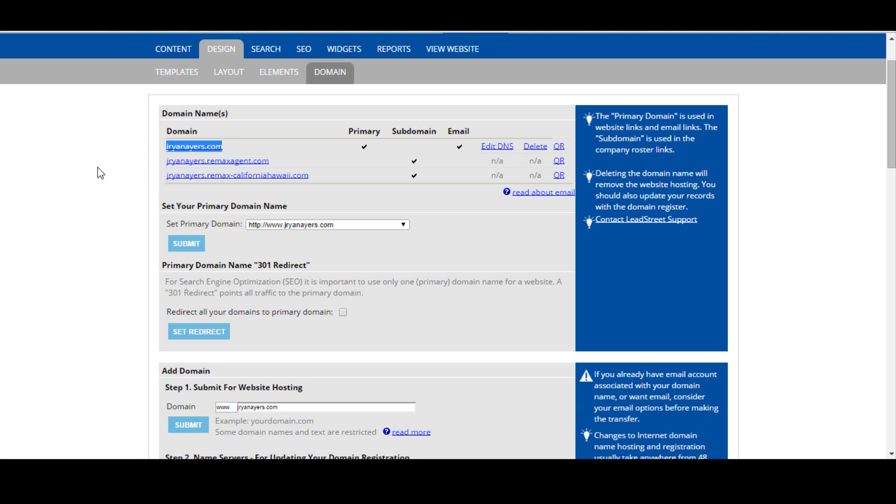